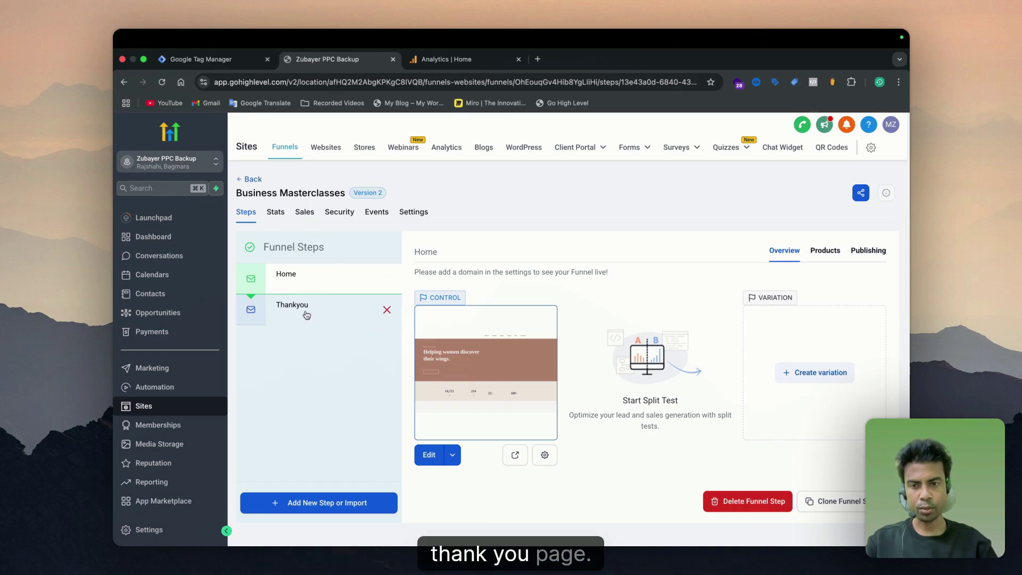
Switch to Google Analytics and look over the property's home overview, returning to the HighLevel funnel.
click(445, 59)
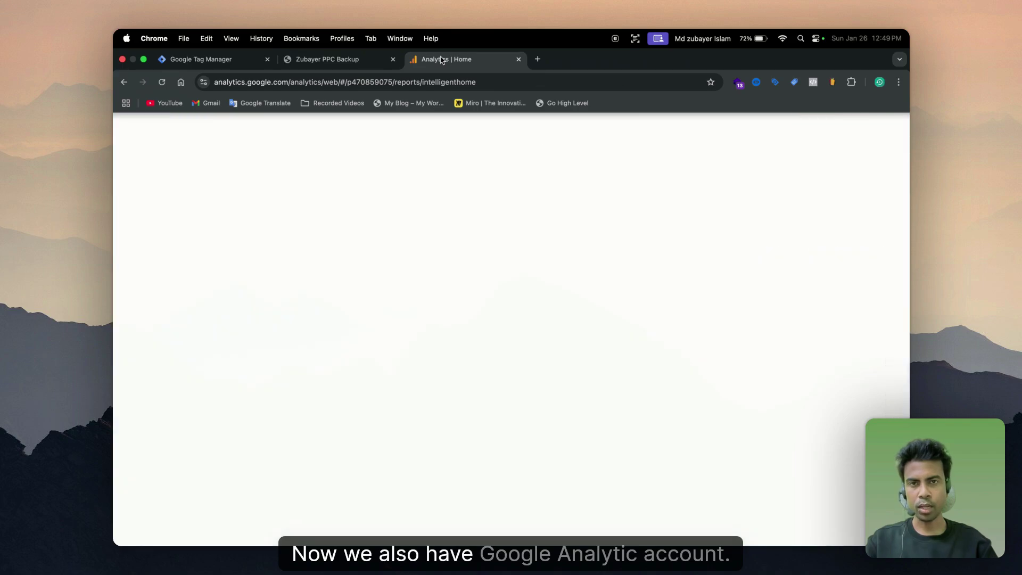
scroll(397, 365, down, 10)
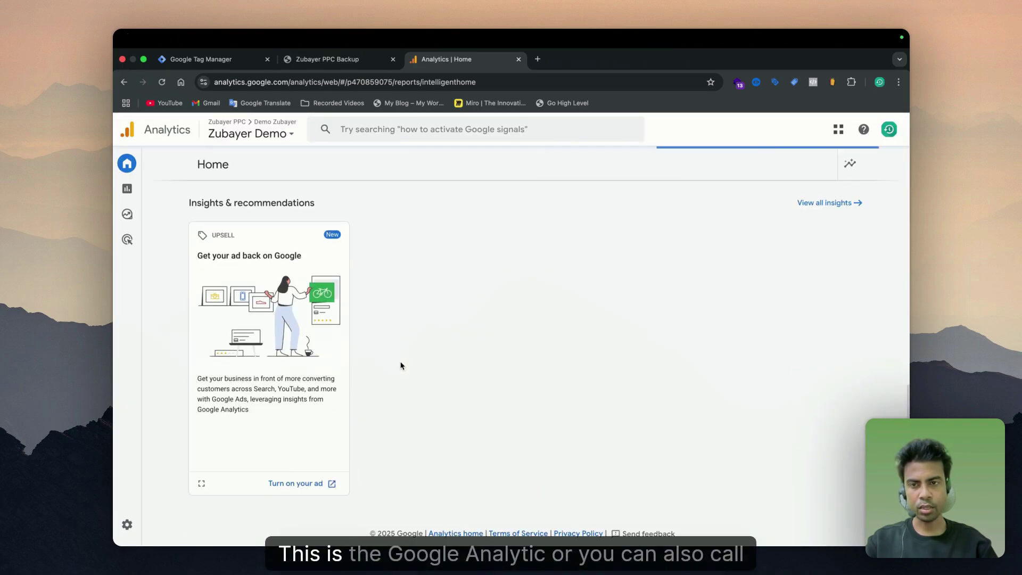
scroll(401, 364, up, 10)
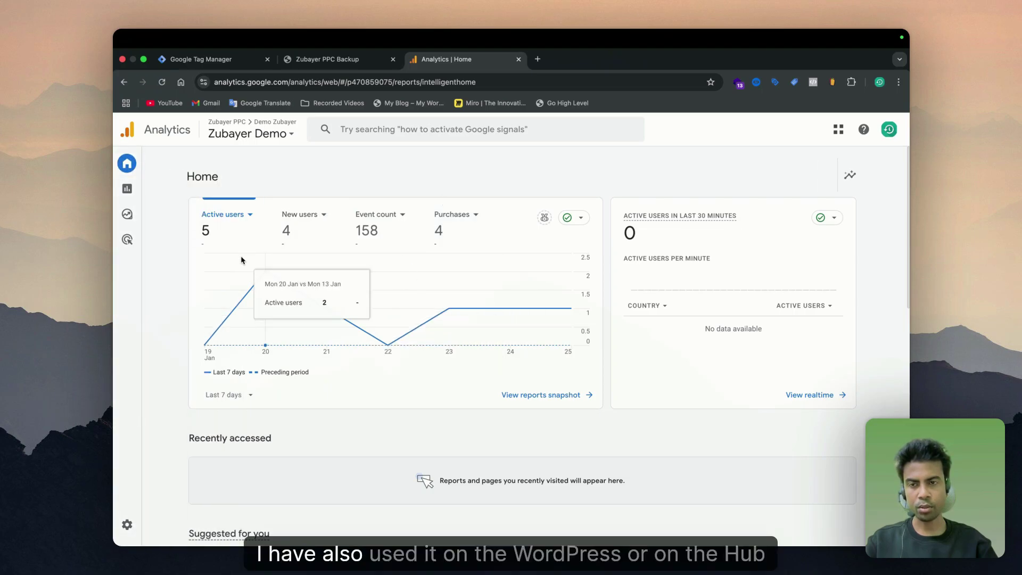
click(323, 59)
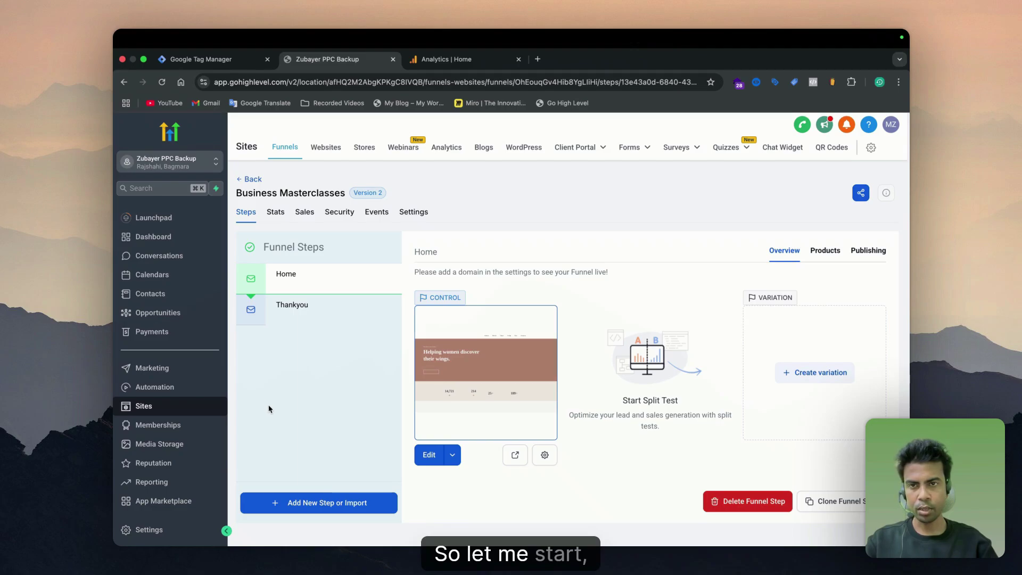
View the container's installation code in Google Tag Manager and the Thankyou and Home steps of the HighLevel funnel.
click(202, 59)
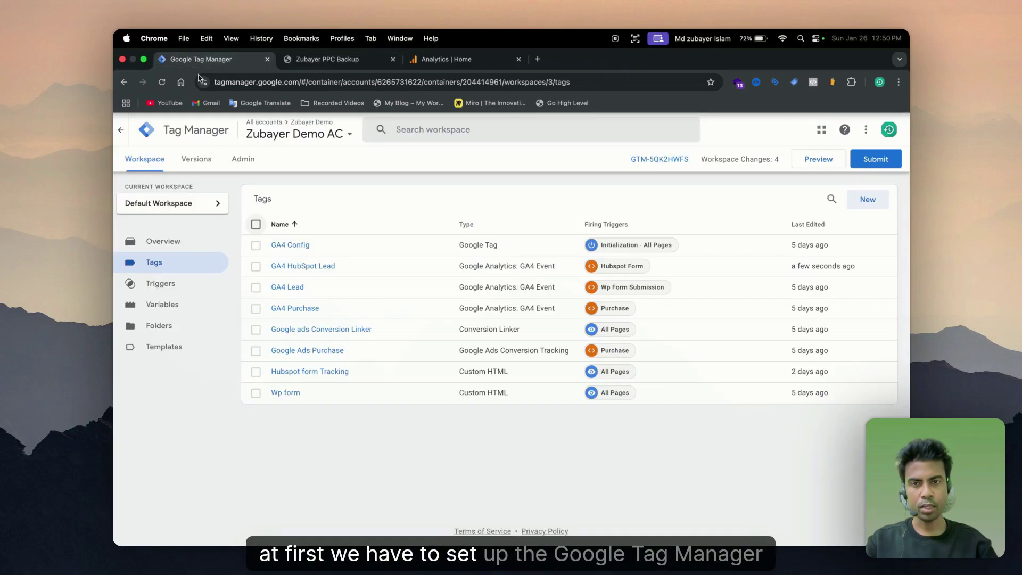
click(651, 160)
click(680, 198)
click(334, 60)
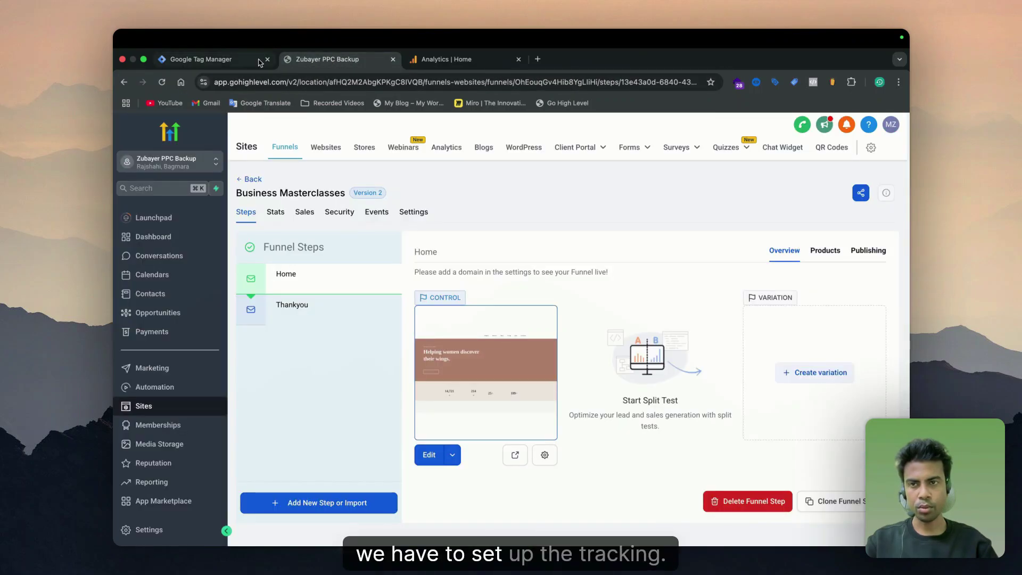
click(302, 313)
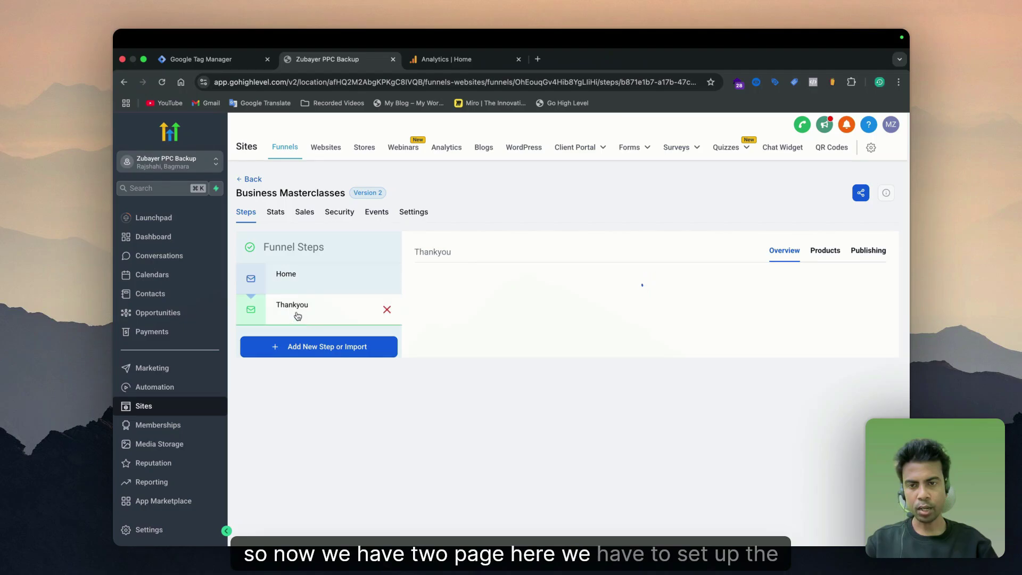
click(303, 283)
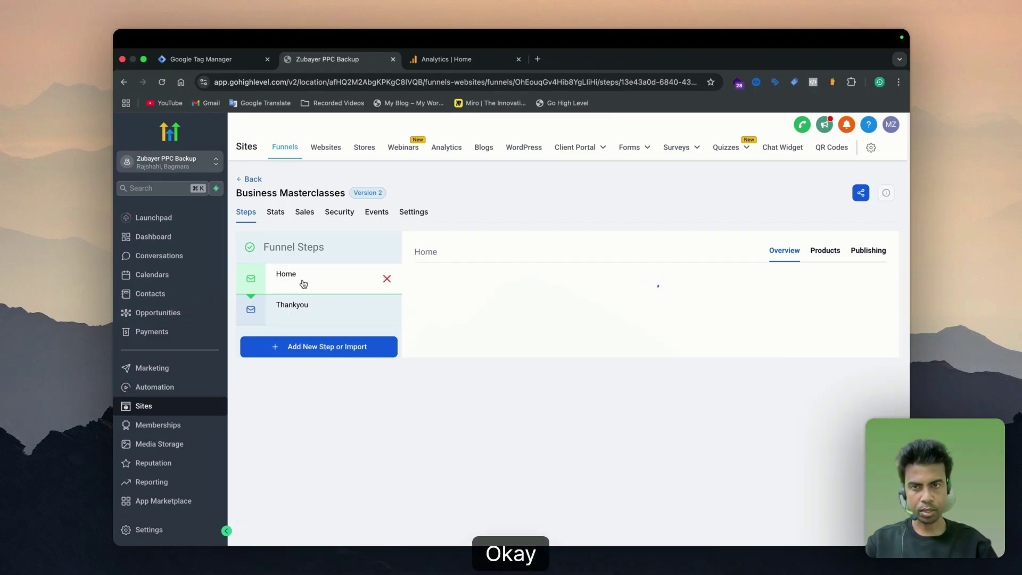
Switch to Google Tag Manager and copy the container's head installation snippet.
click(187, 60)
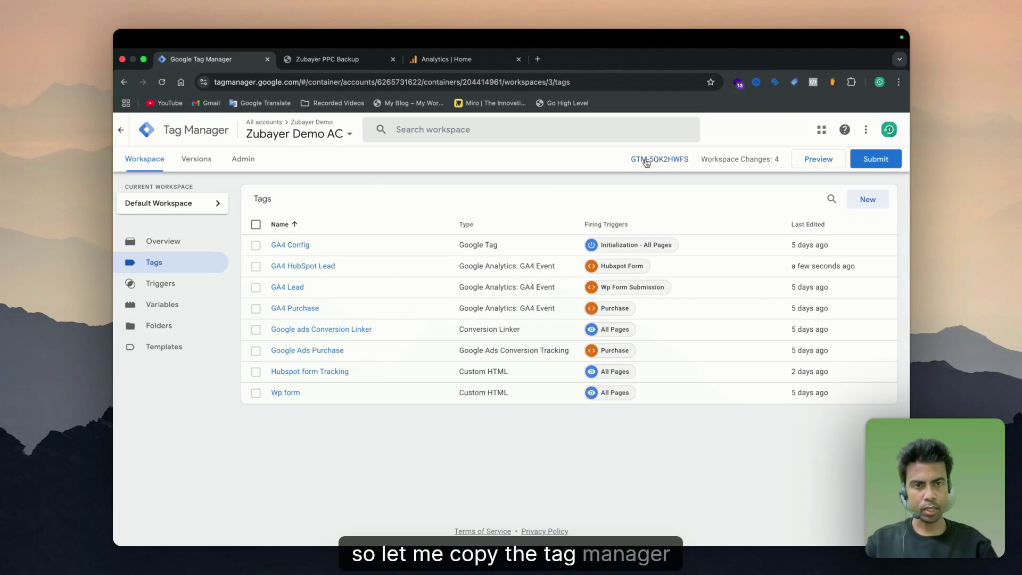
click(646, 159)
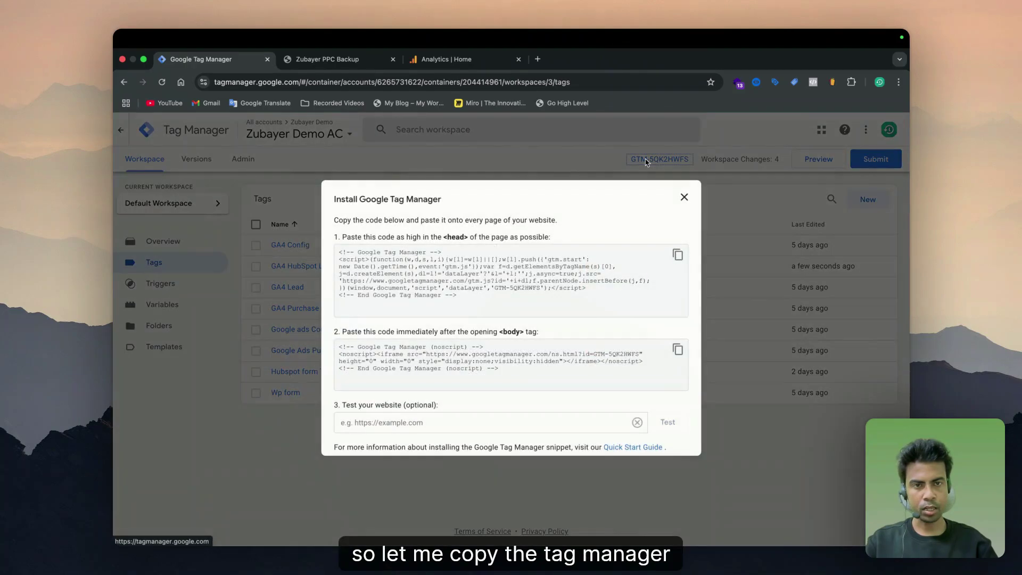
click(674, 256)
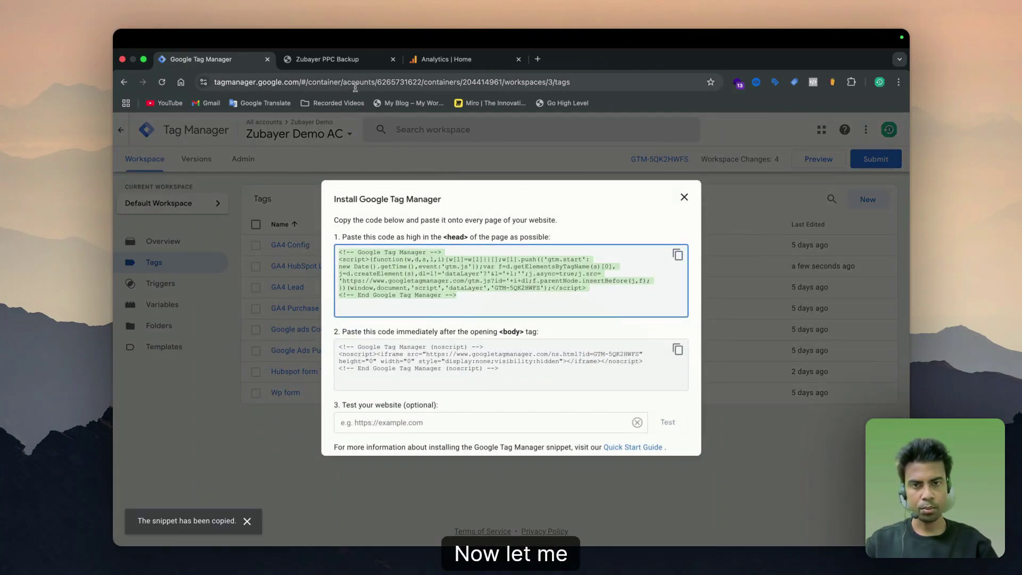
Switch to HighLevel and open the Home step of the Business Masterclasses funnel in the page builder.
click(315, 63)
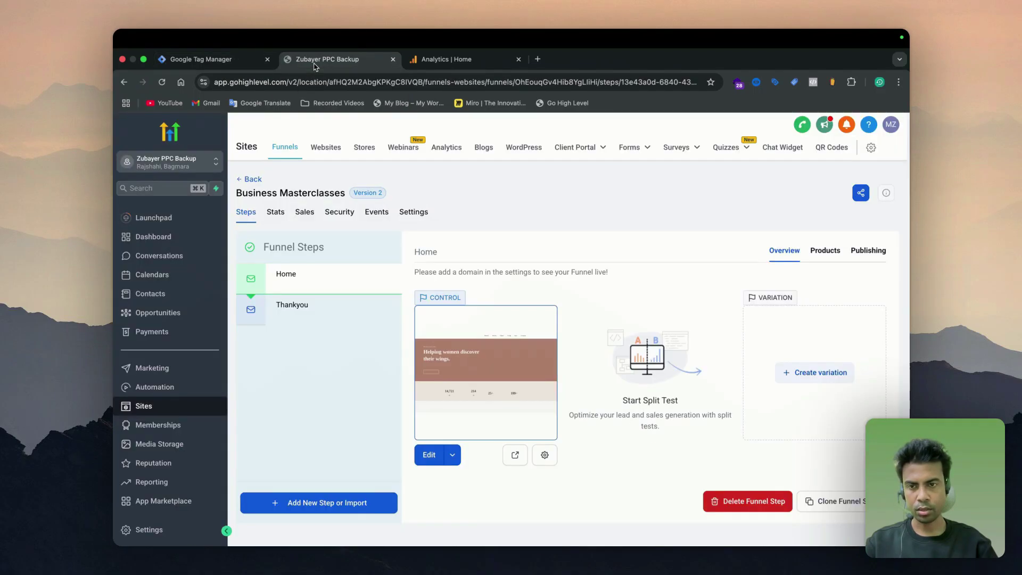
click(287, 311)
click(290, 276)
click(291, 299)
click(291, 288)
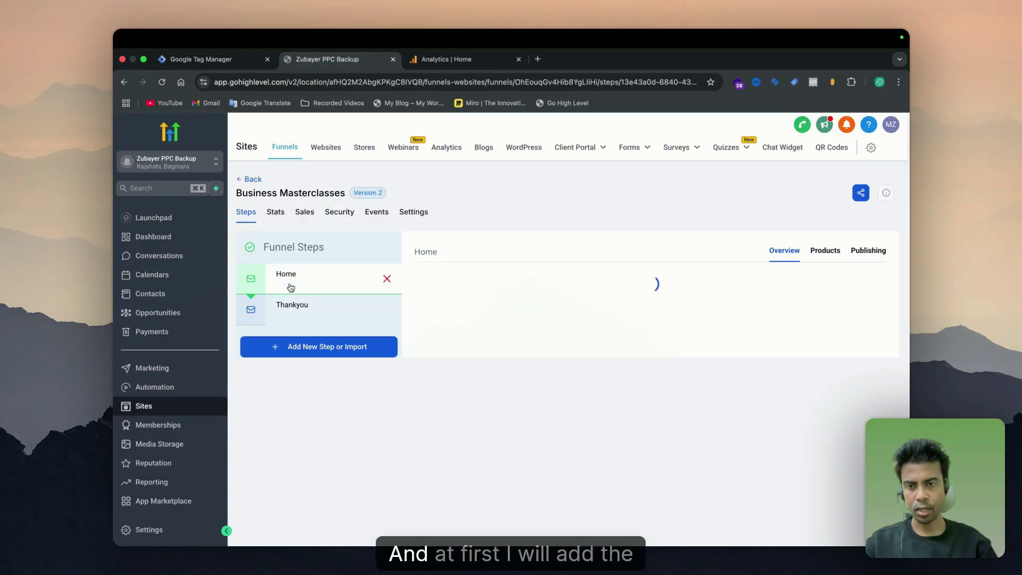
click(290, 288)
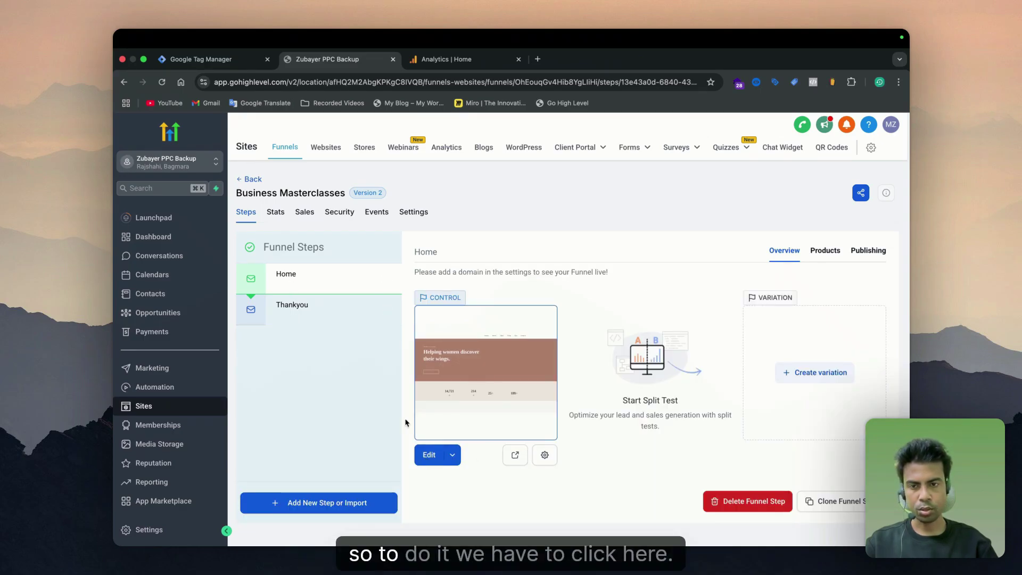
click(459, 456)
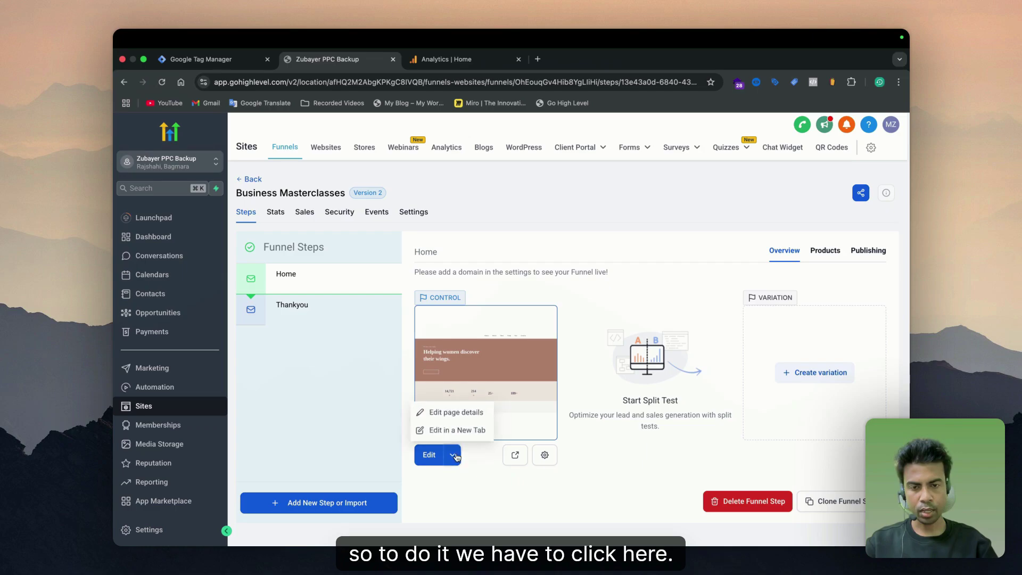
click(446, 417)
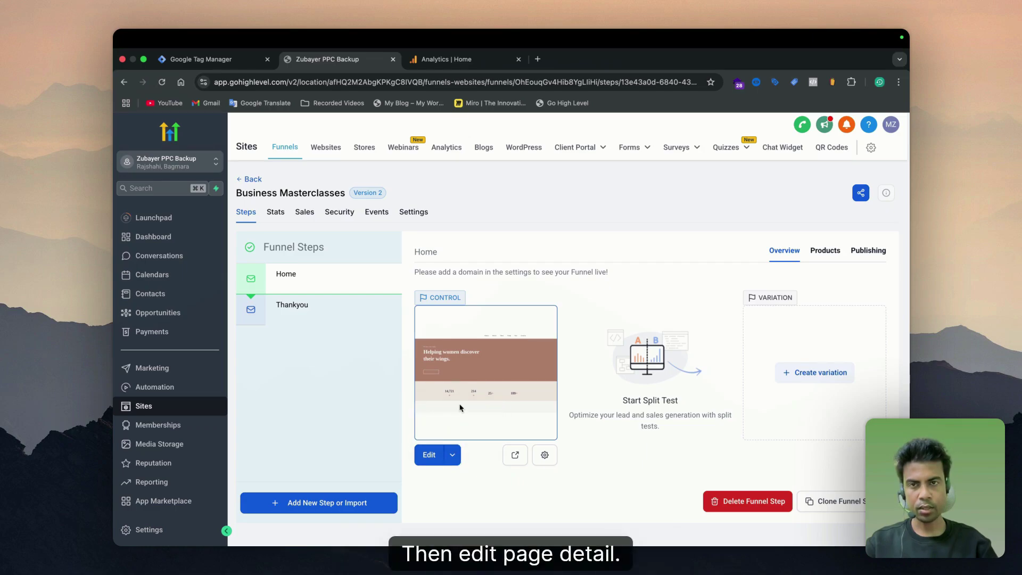
Paste the copied Google Tag Manager snippet into the Home page's header tracking code and save both the code and the page.
scroll(421, 394, down, 5)
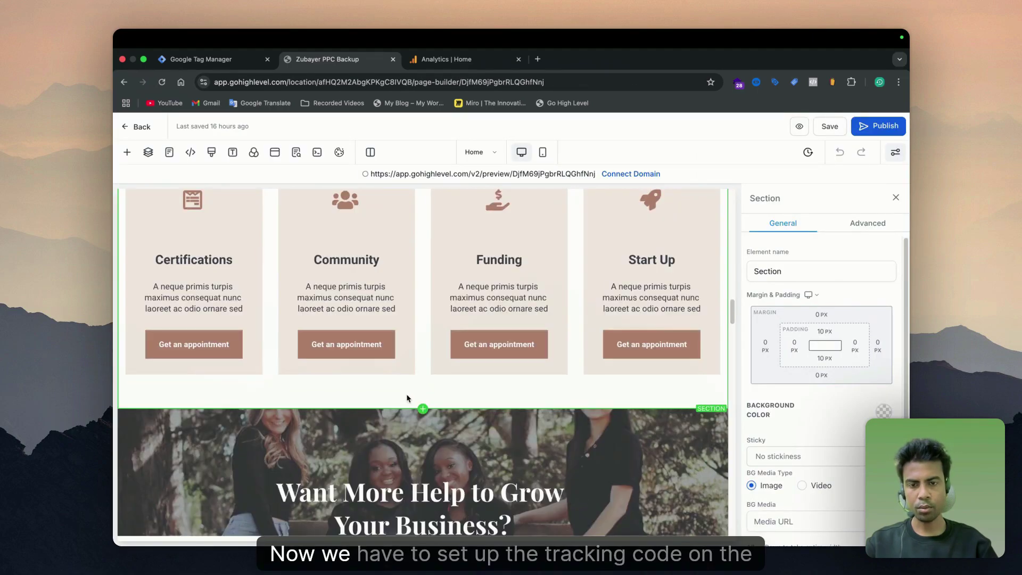
scroll(407, 399, down, 10)
scroll(408, 397, up, 15)
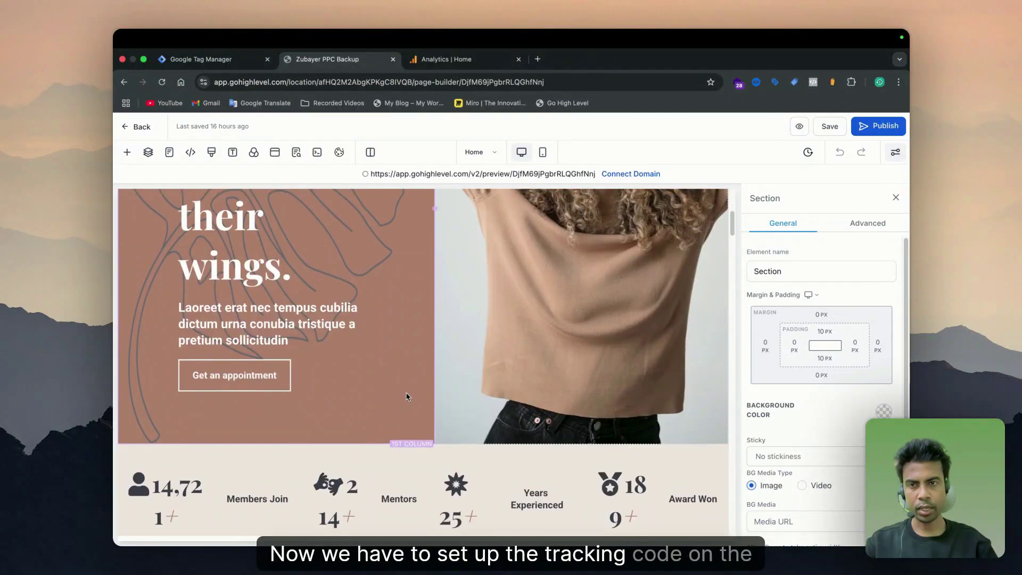
scroll(408, 397, up, 5)
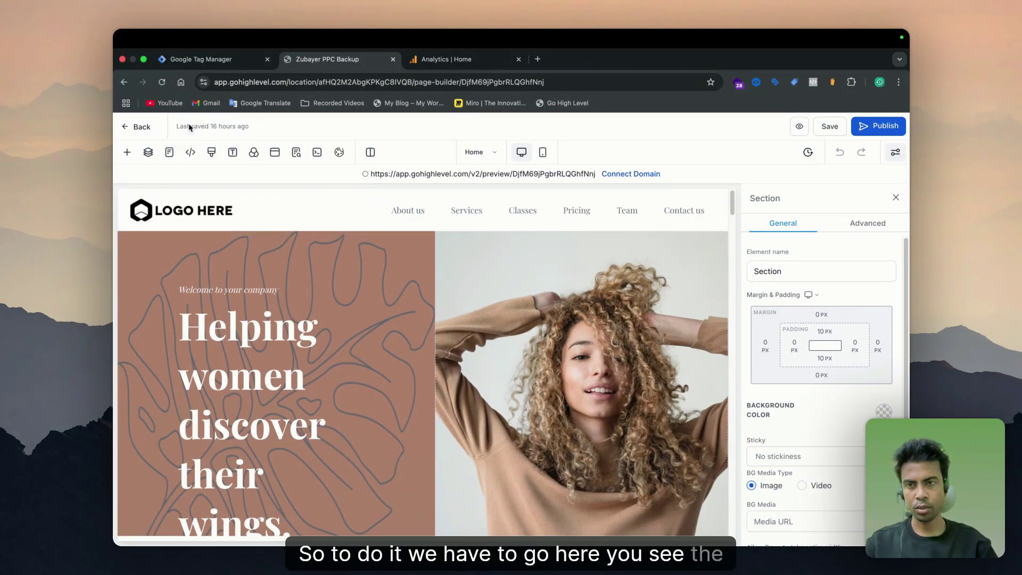
click(191, 153)
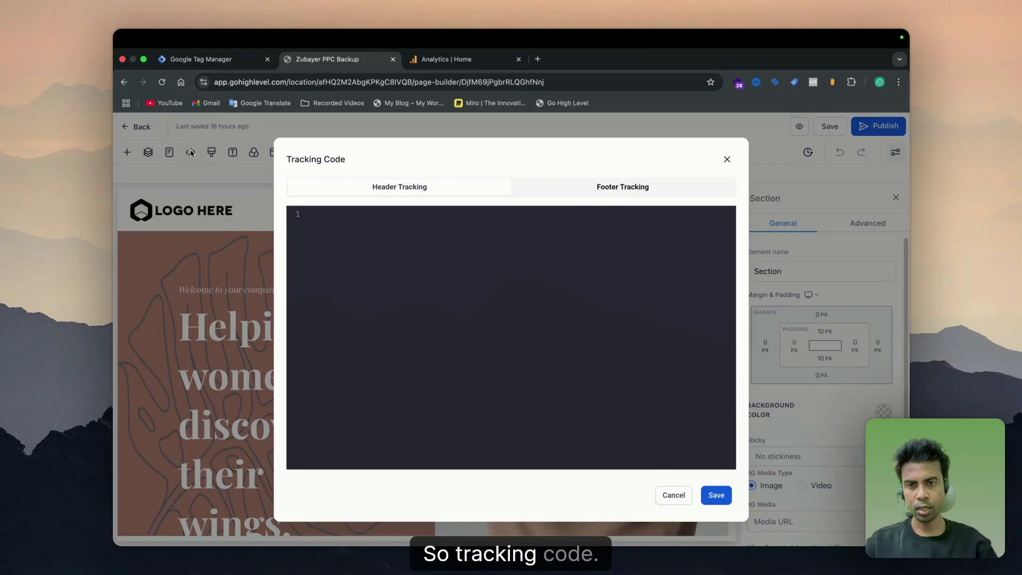
key(cmd+v)
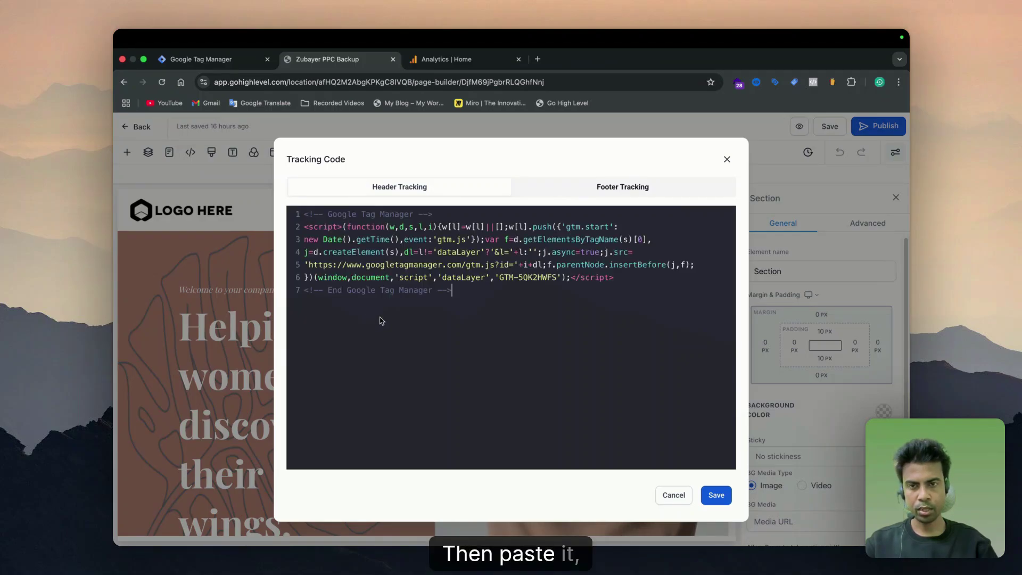
click(716, 495)
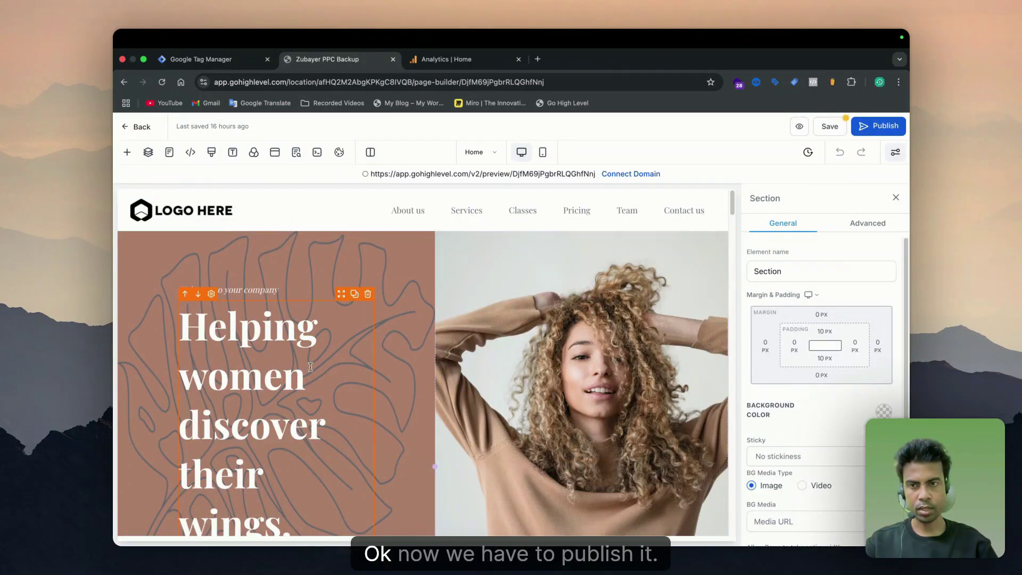
scroll(554, 394, down, 20)
scroll(416, 417, down, 8)
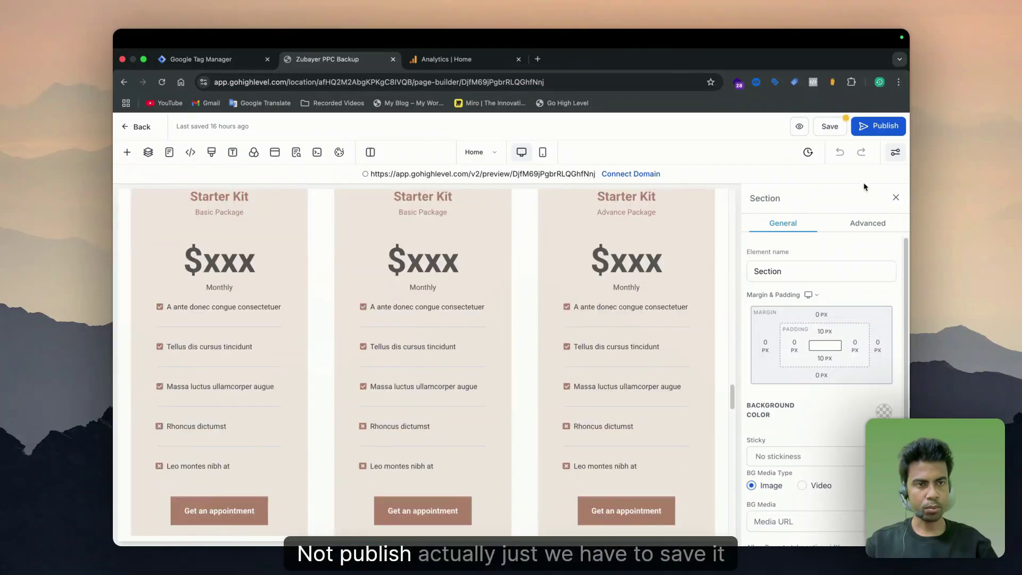
click(827, 128)
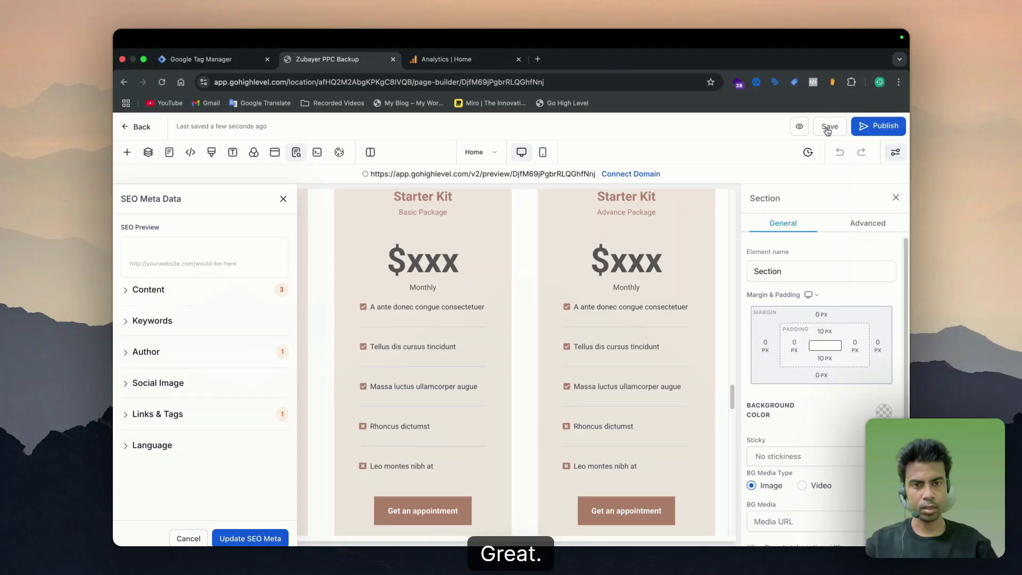
Preview the Home page and check its installed Google tags with the Tag Assistant extension after reloading.
click(799, 130)
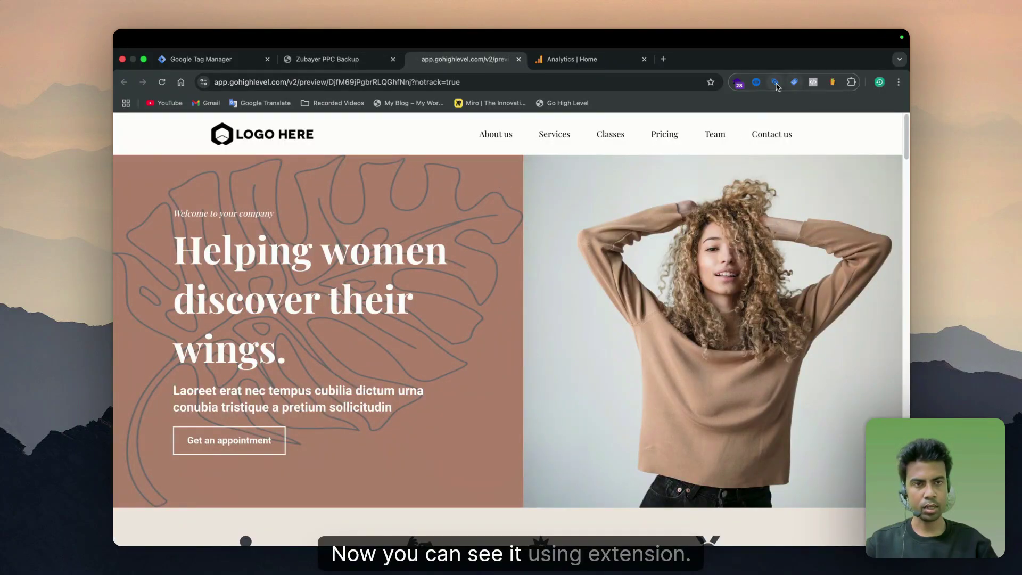
click(775, 83)
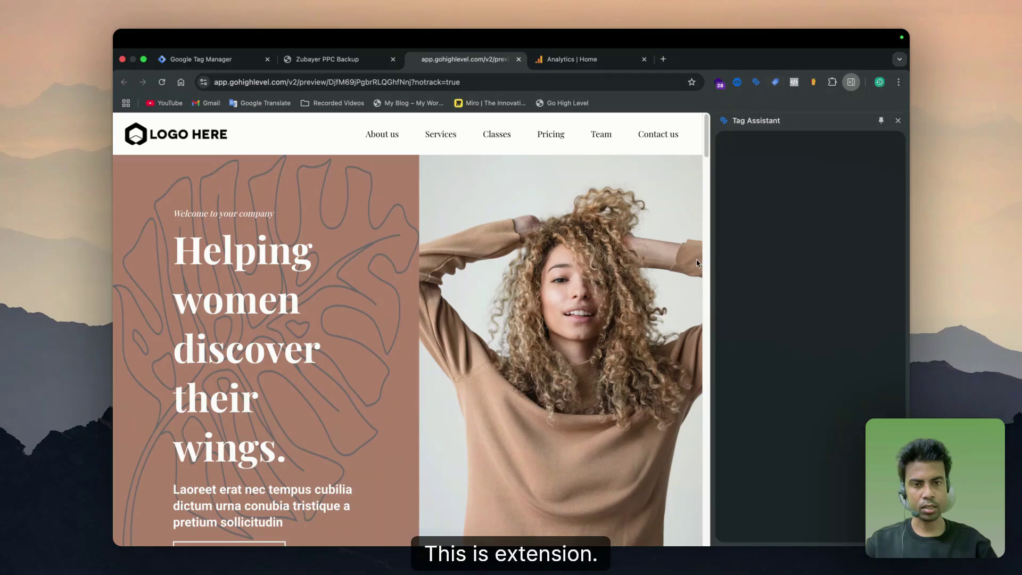
key(super+r)
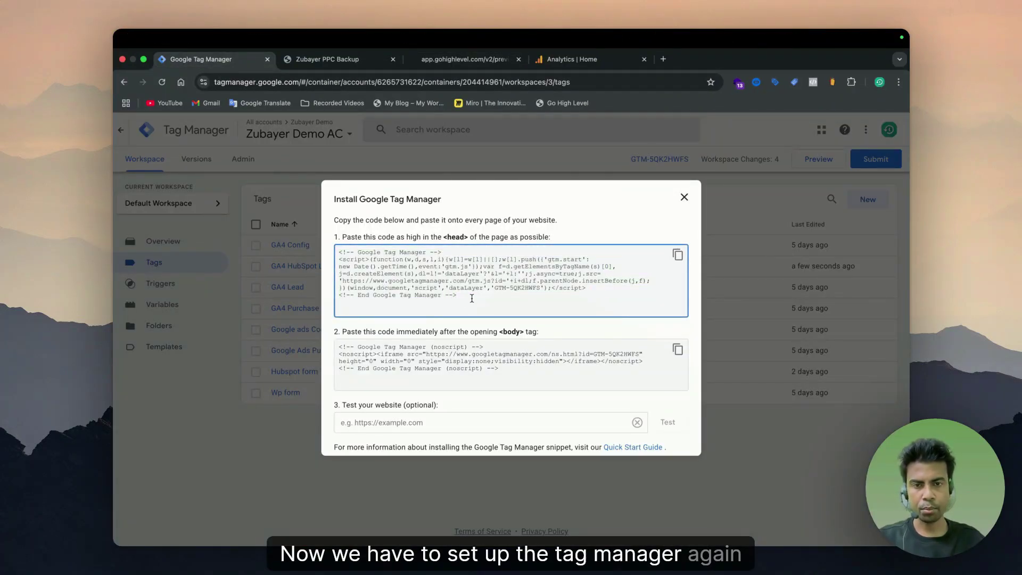
click(463, 59)
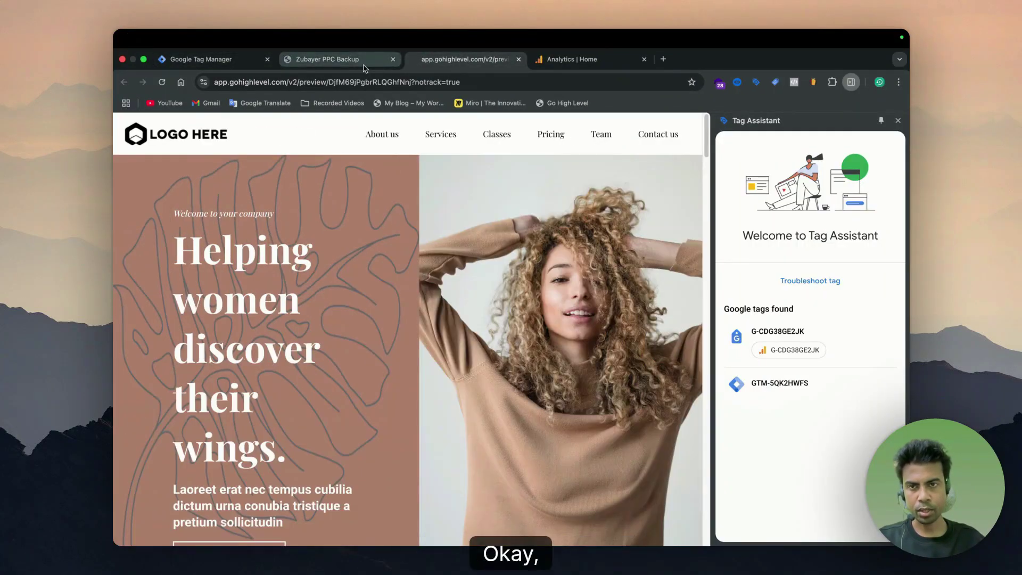
scroll(633, 280, down, 15)
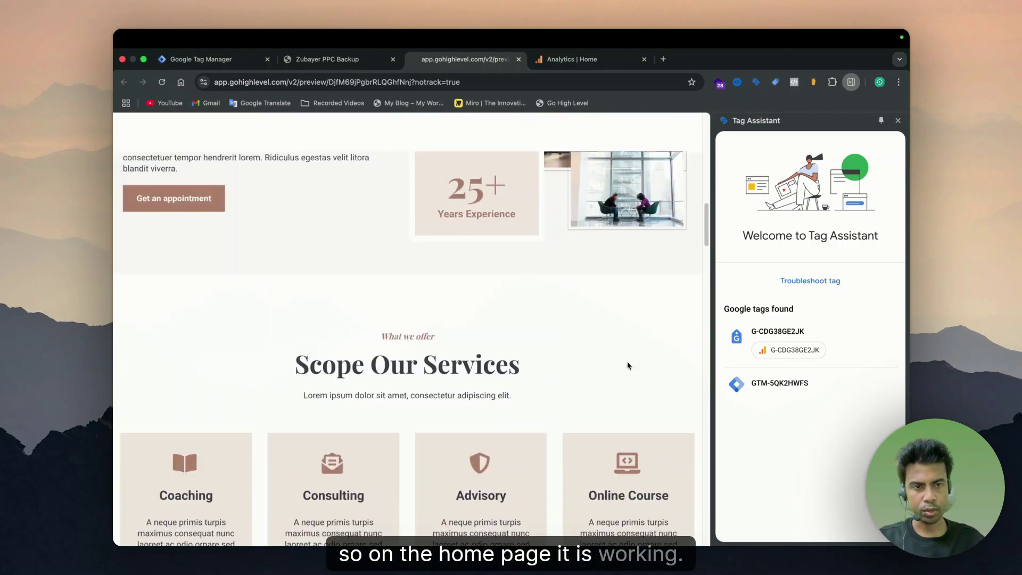
scroll(403, 273, up, 1)
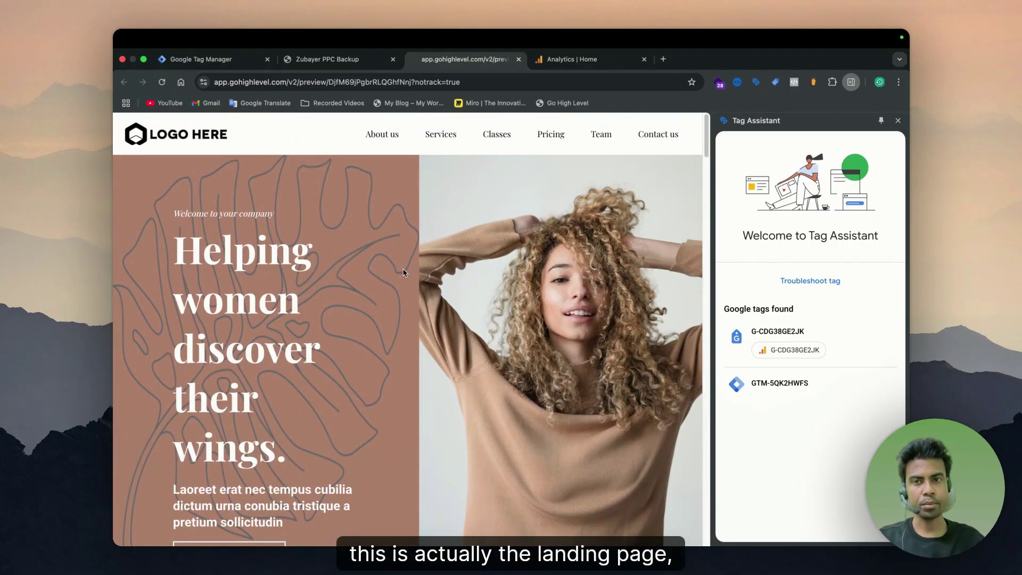
Return from the HighLevel page builder to the Business Masterclasses funnel and open the Thankyou step's page for editing.
click(326, 58)
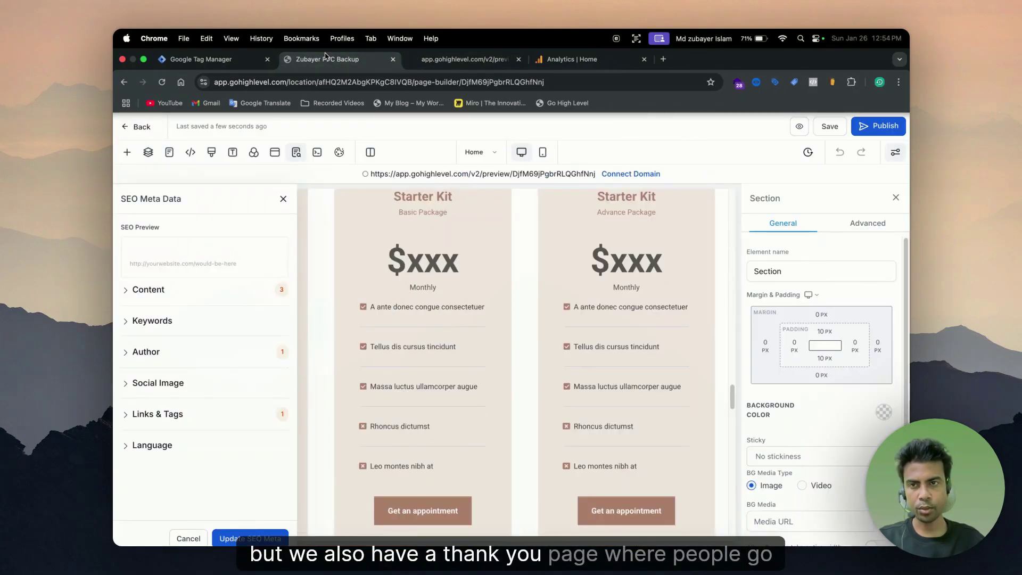
click(202, 59)
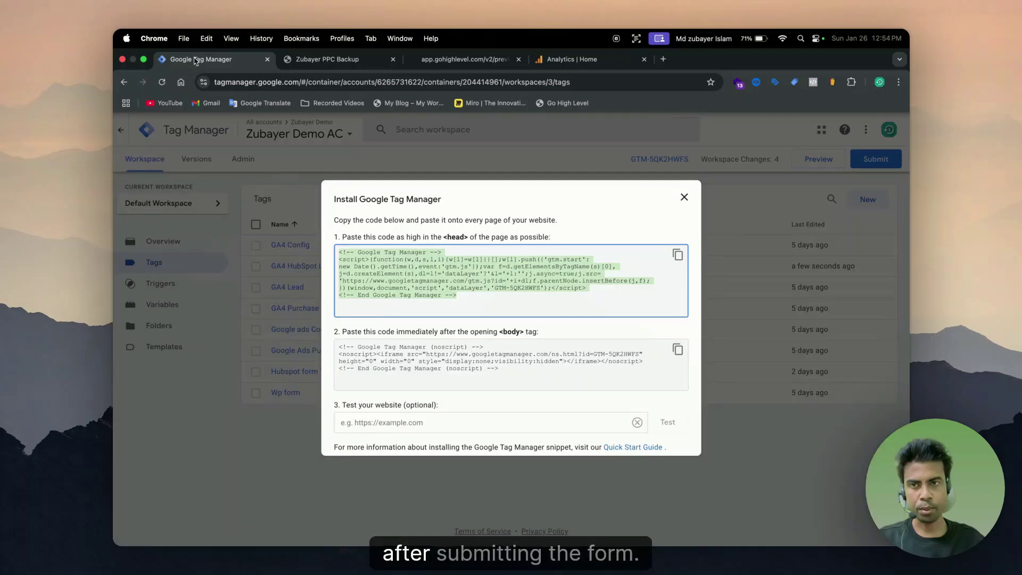
click(303, 61)
click(143, 129)
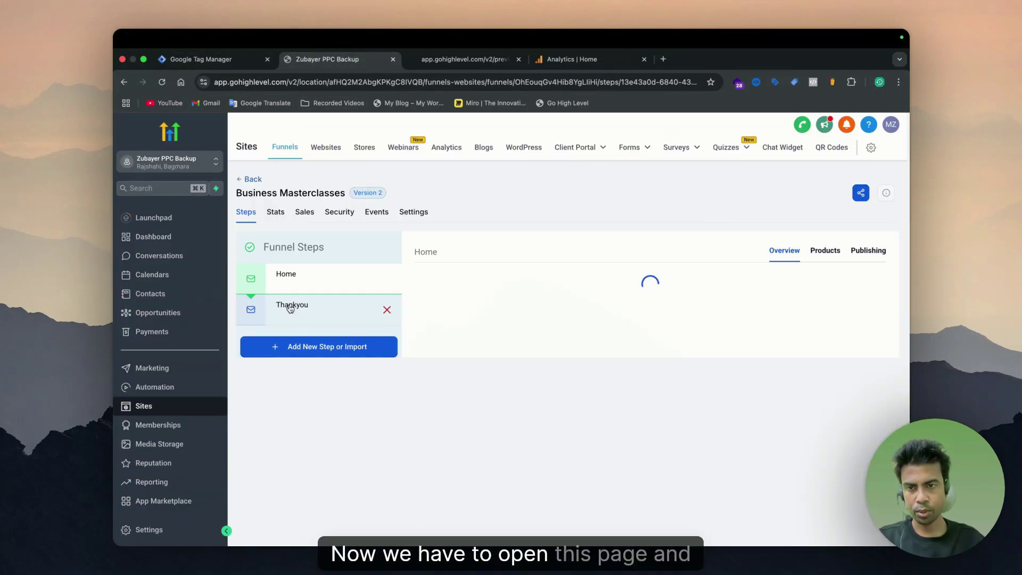
click(290, 309)
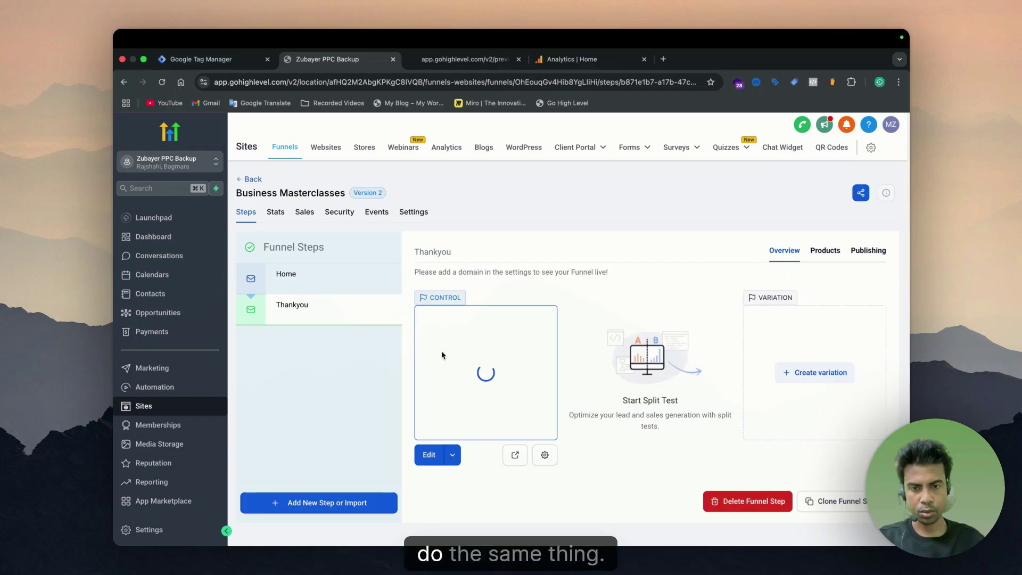
click(451, 457)
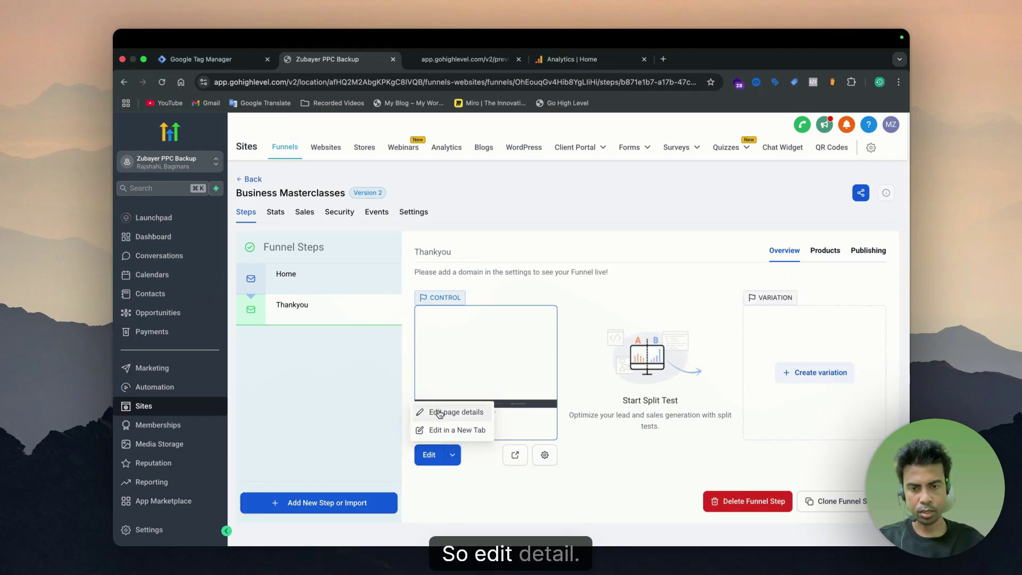
click(439, 414)
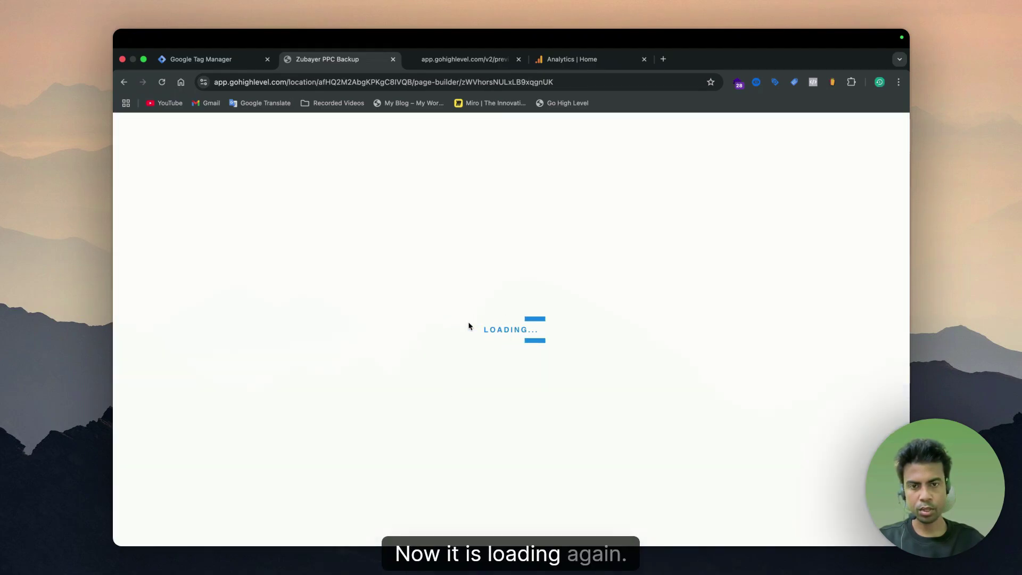
Open the Thankyou page's header tracking code, then switch to Google Tag Manager and copy the head installation snippet.
scroll(428, 390, down, 5)
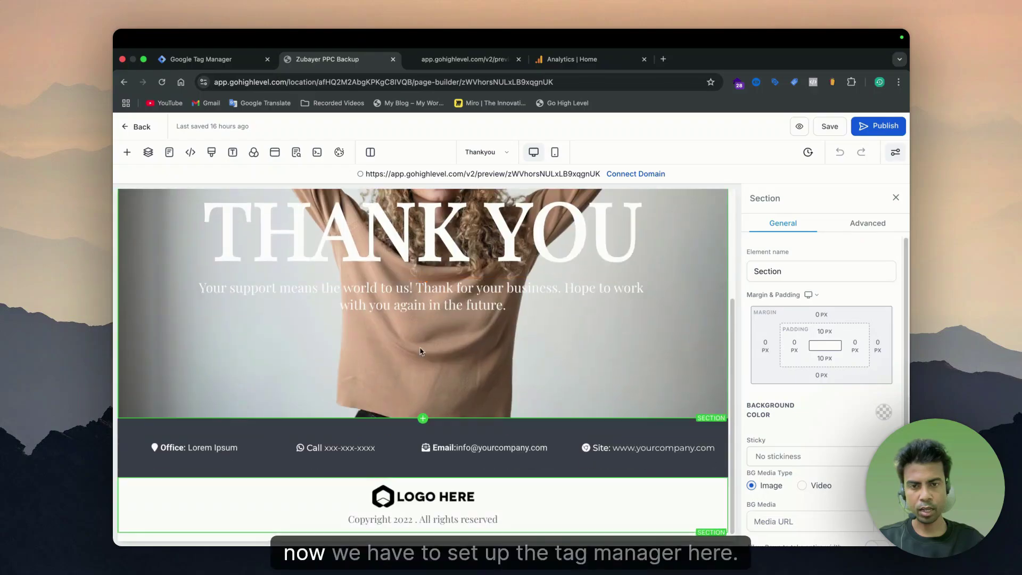
scroll(428, 390, up, 5)
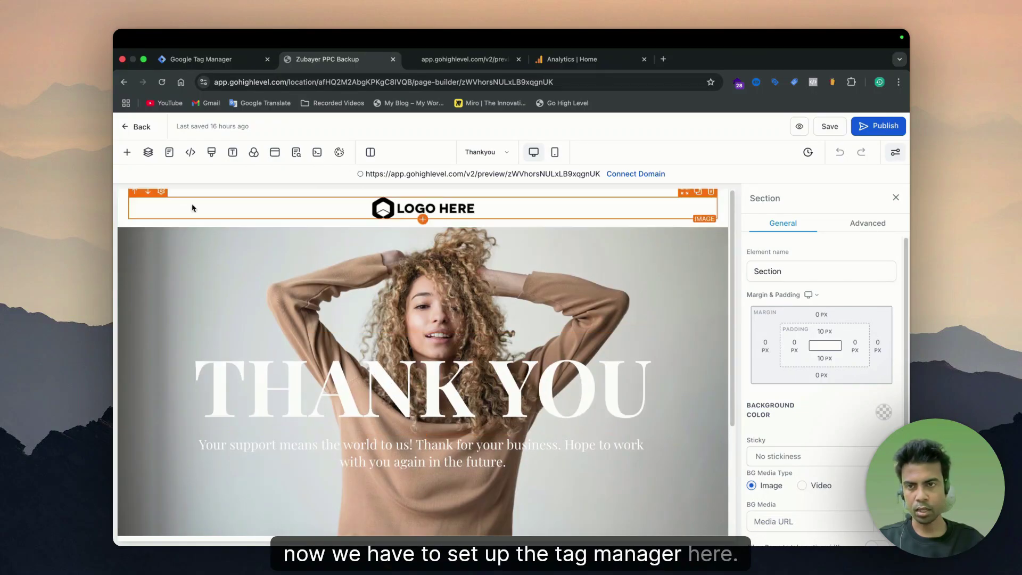
click(190, 153)
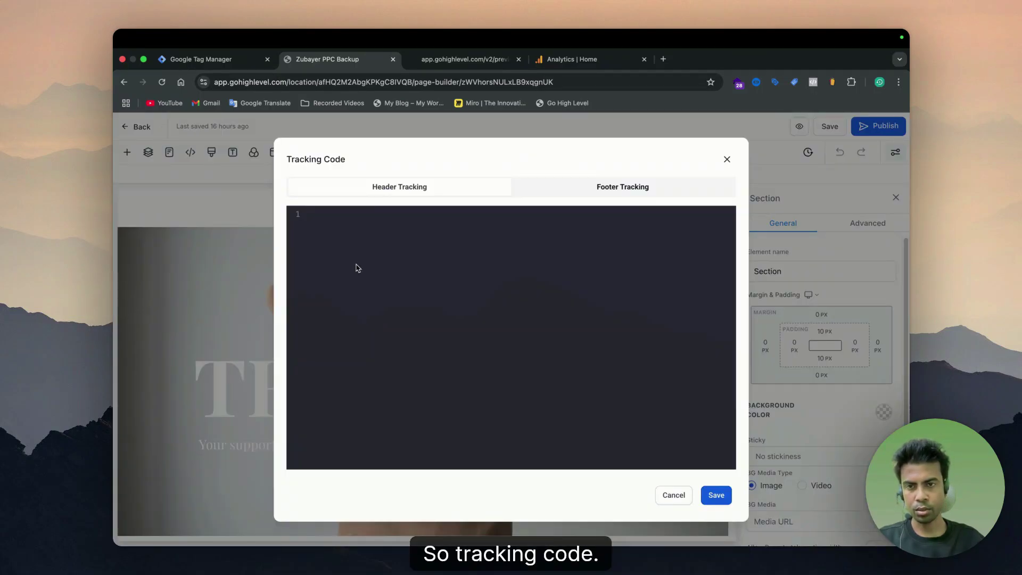
click(200, 62)
click(679, 256)
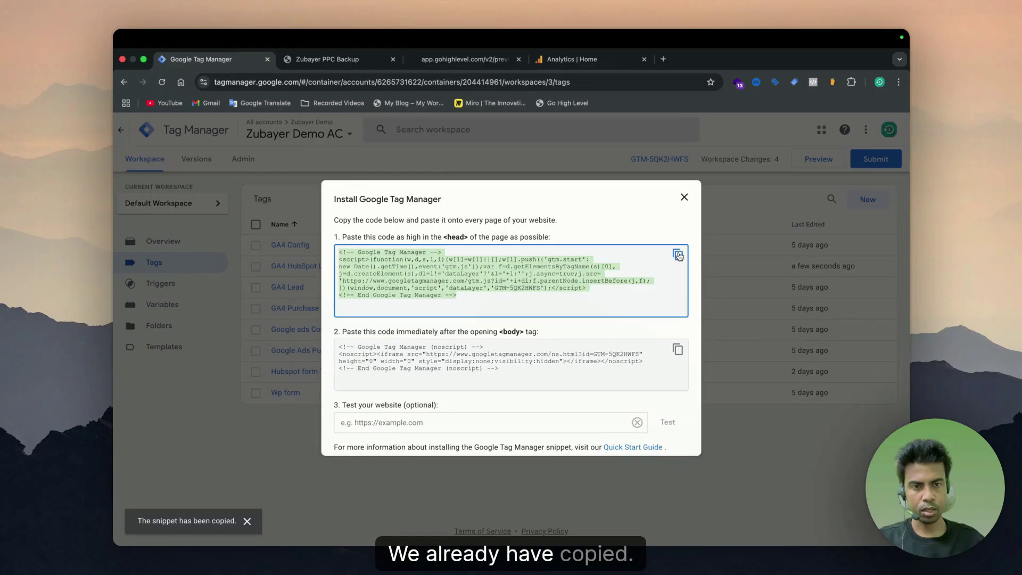
click(678, 256)
Switch to HighLevel, paste the snippet into the Thankyou page's header tracking code, and save both the code and the page.
click(327, 59)
key(super+v)
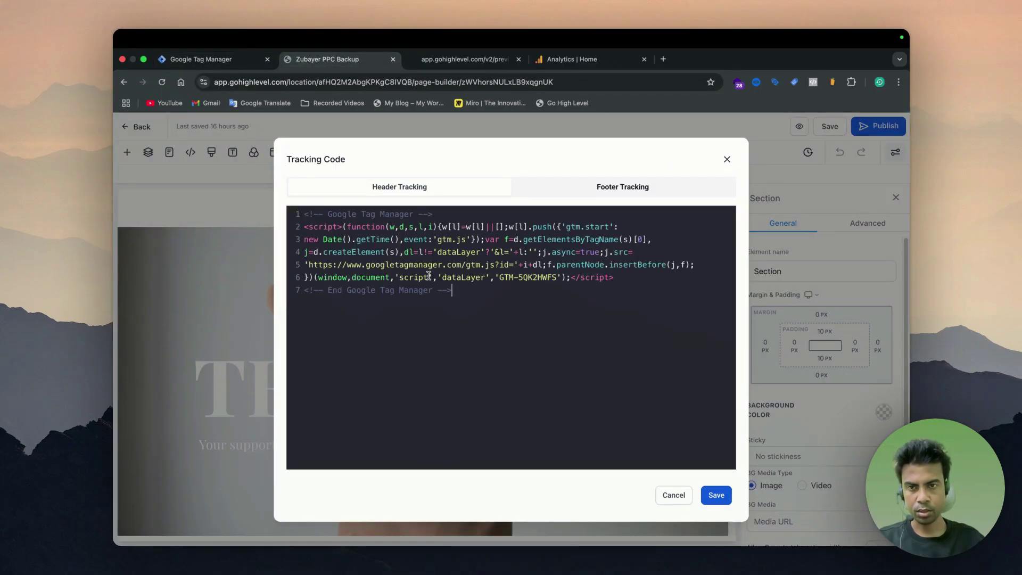
click(717, 499)
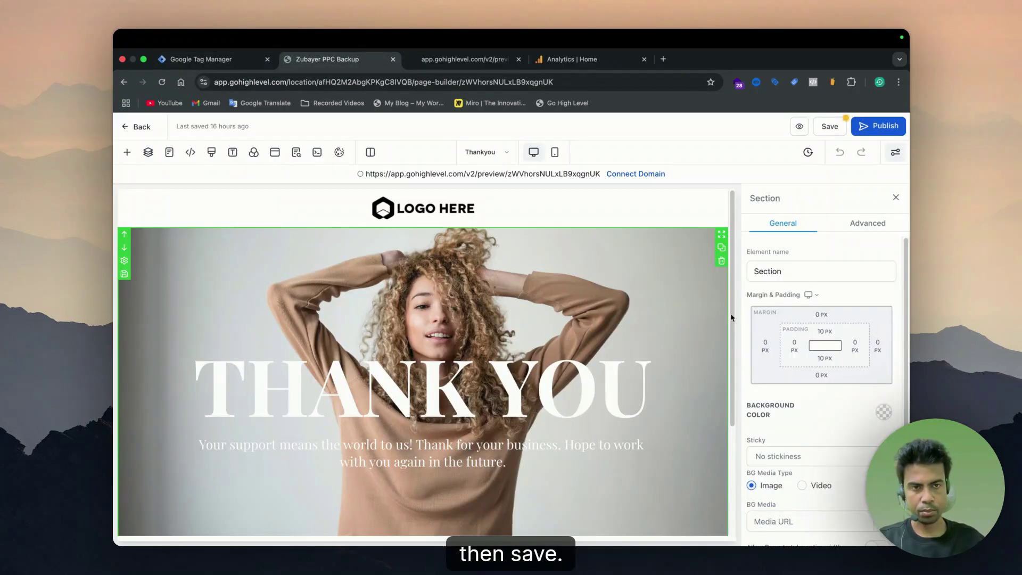
click(829, 127)
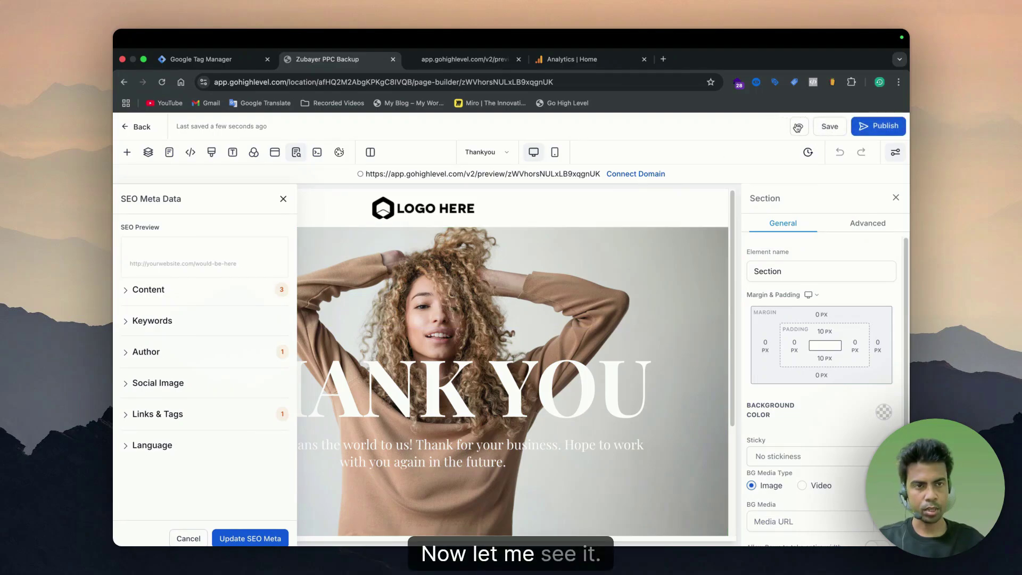
Preview the Thankyou page and compare its Google tags with the Home page's using the Tag Assistant extension.
click(798, 127)
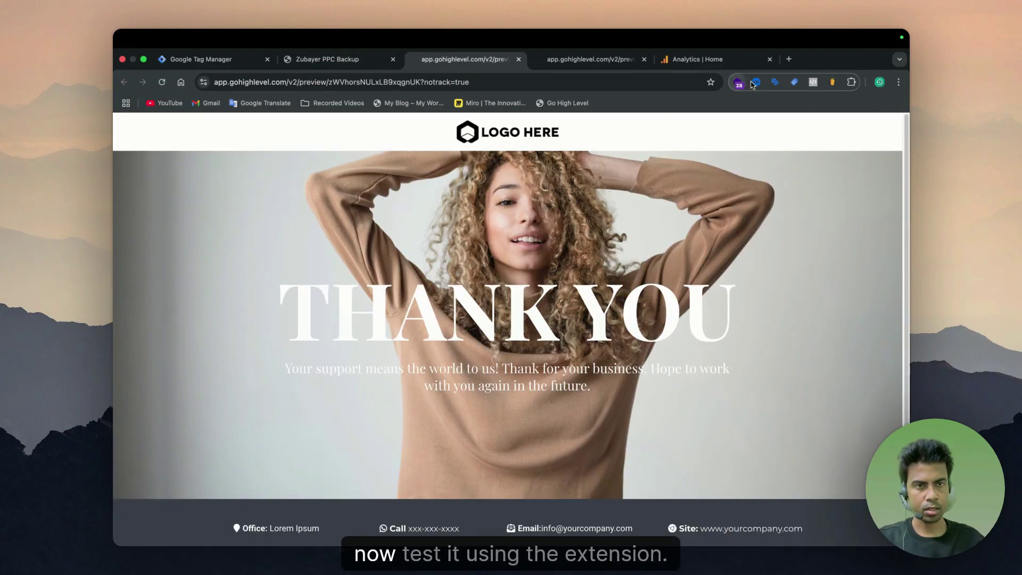
click(775, 83)
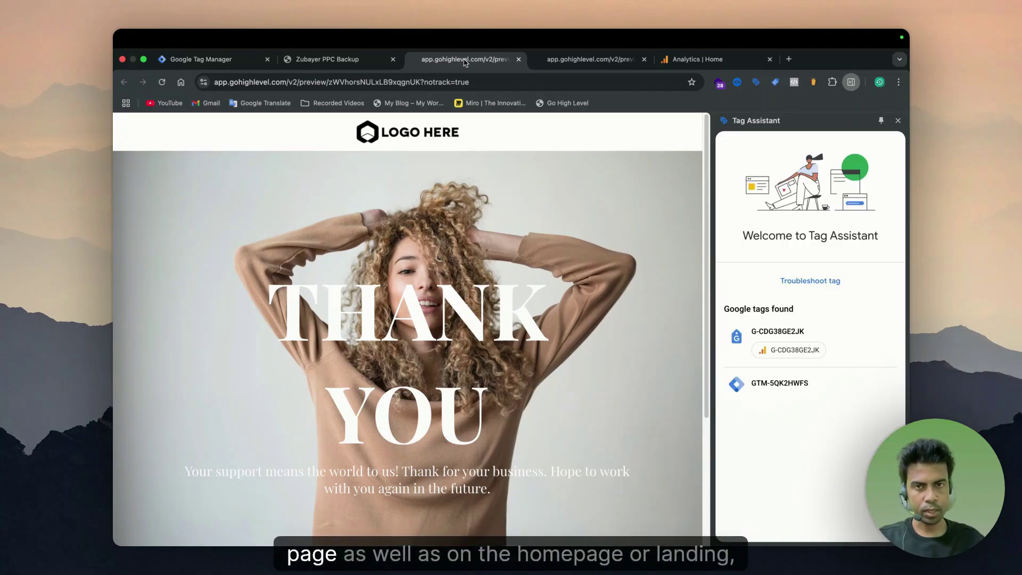
click(586, 59)
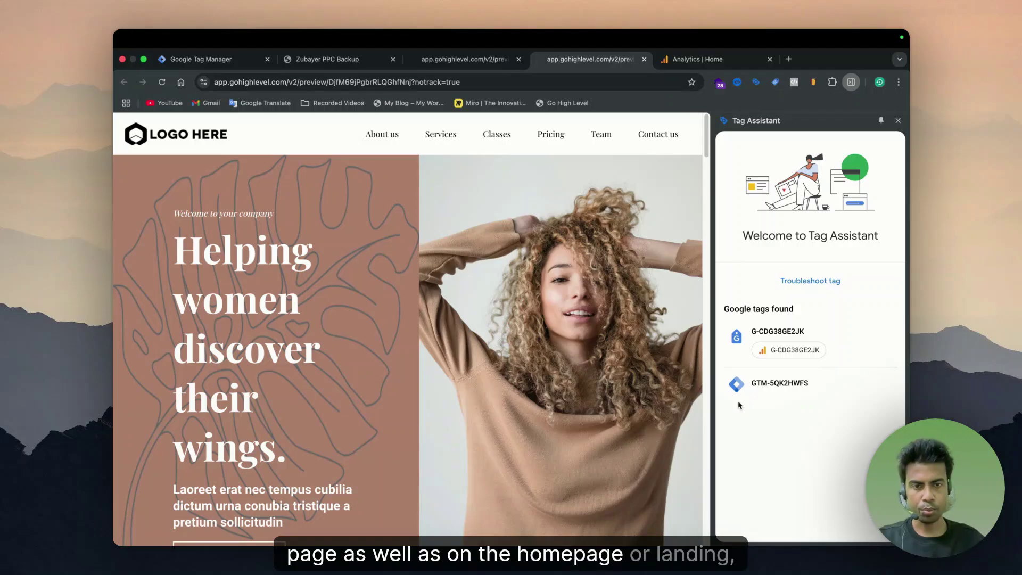
drag(751, 384, 832, 385)
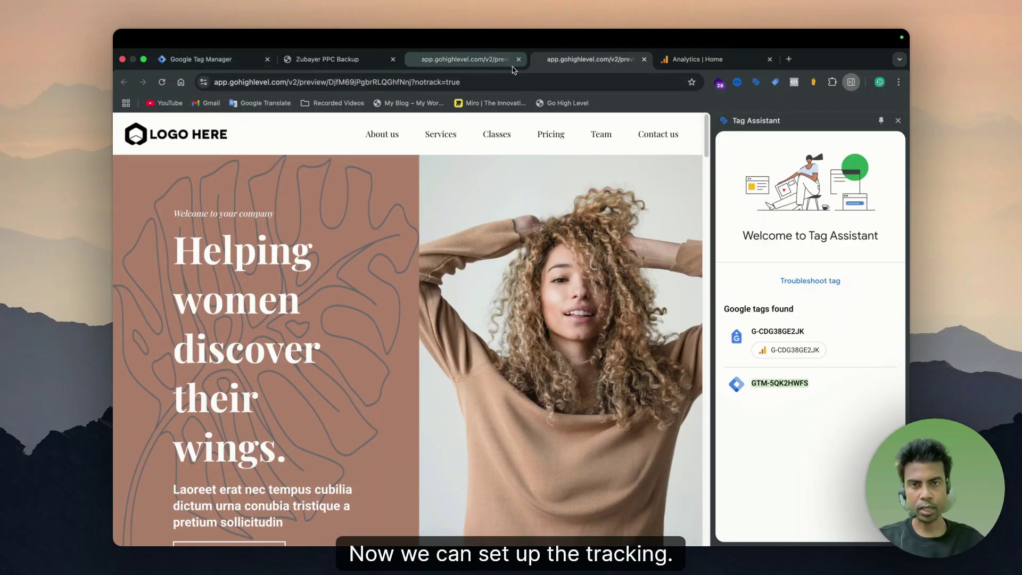
click(898, 122)
Examine the Home page preview and its contact form's name, phone and email fields.
scroll(551, 421, down, 15)
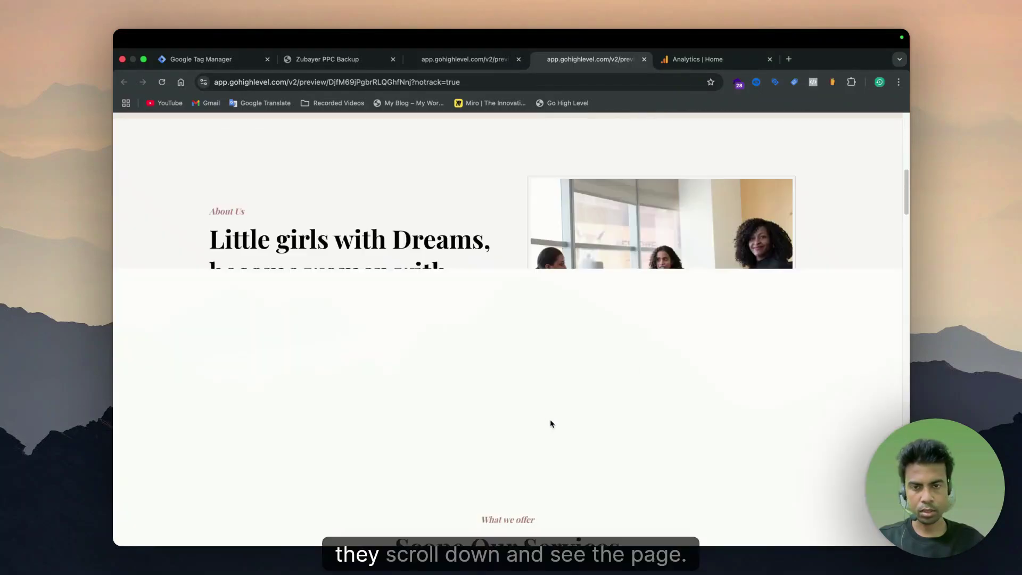
scroll(543, 426, down, 15)
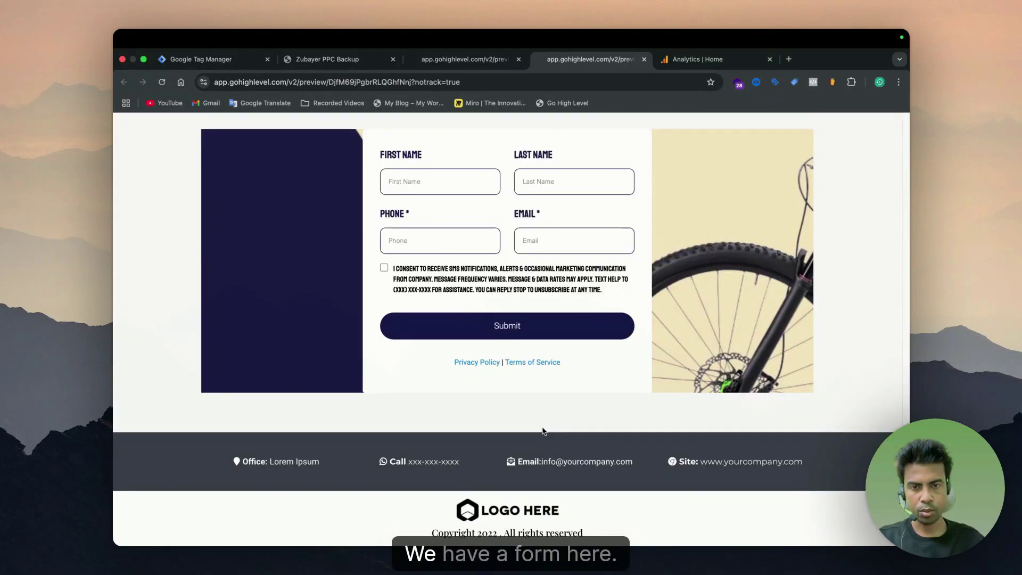
scroll(479, 410, up, 4)
scroll(449, 398, down, 3)
scroll(449, 398, down, 2)
click(424, 196)
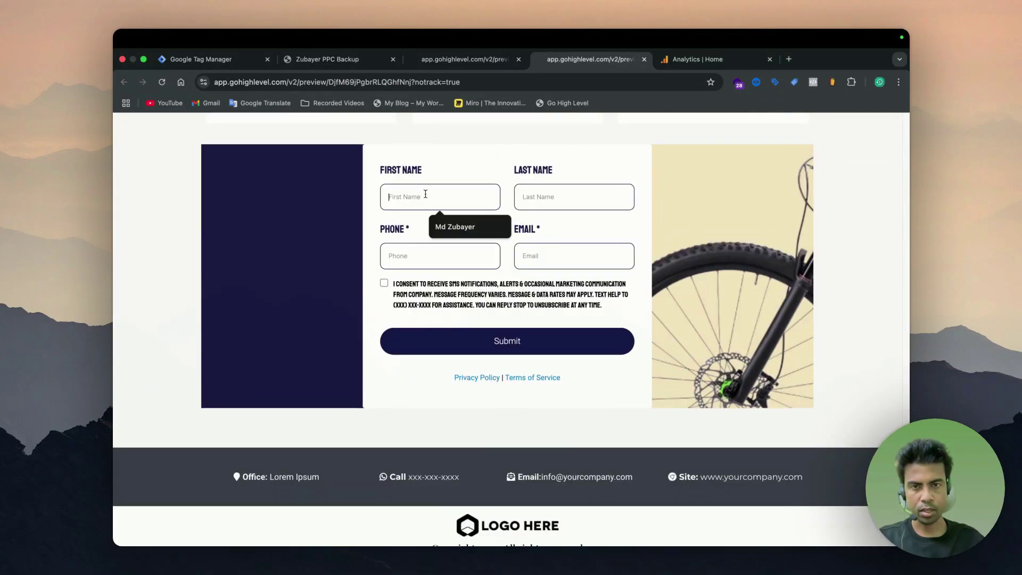
click(554, 196)
click(427, 195)
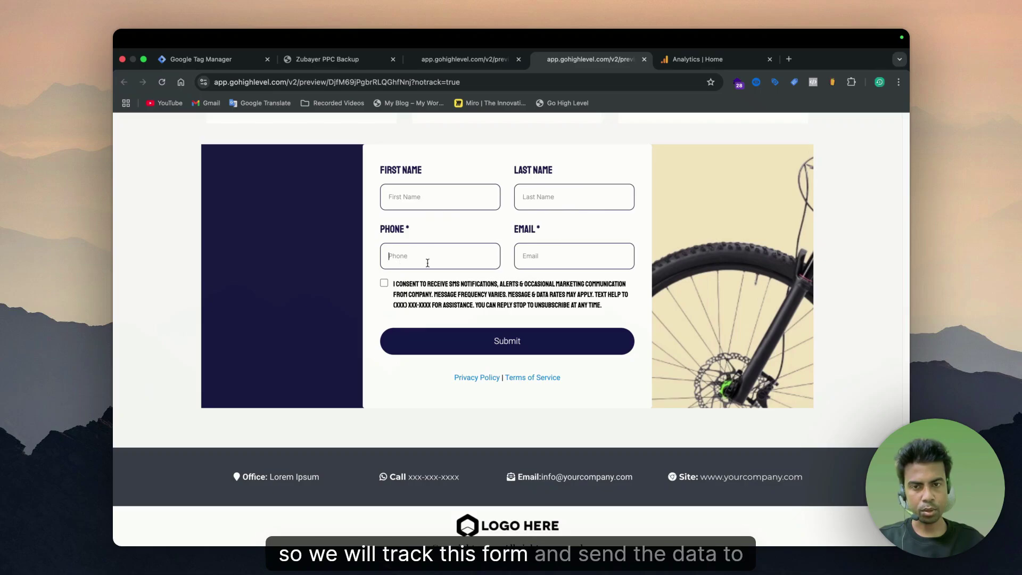
click(566, 261)
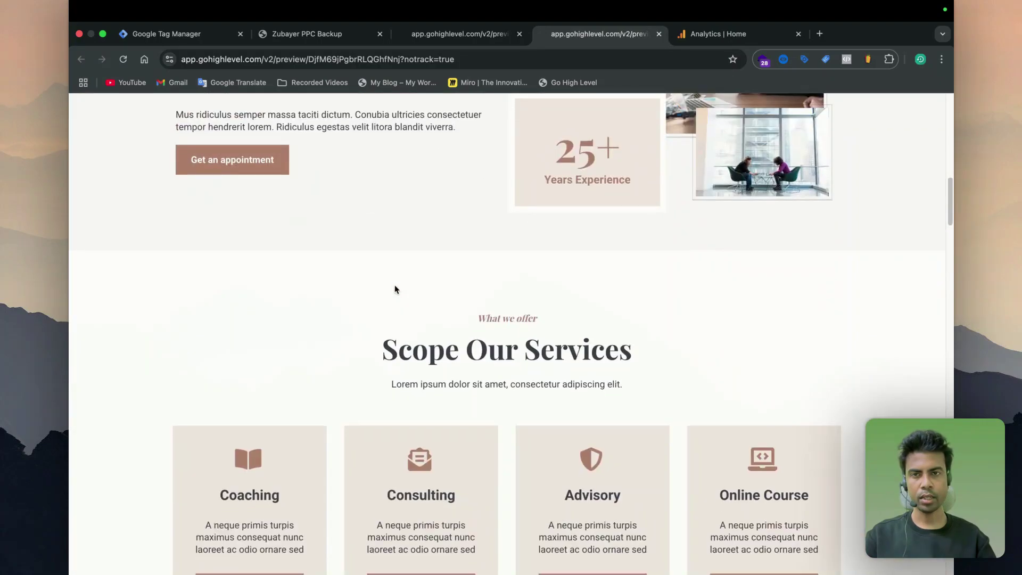
scroll(394, 290, down, 7)
click(160, 34)
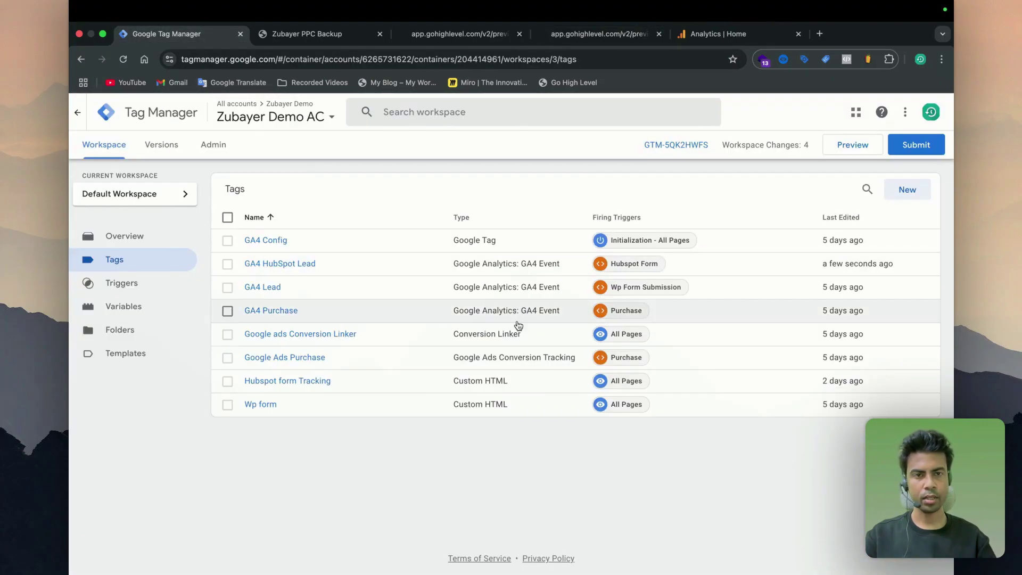
click(853, 145)
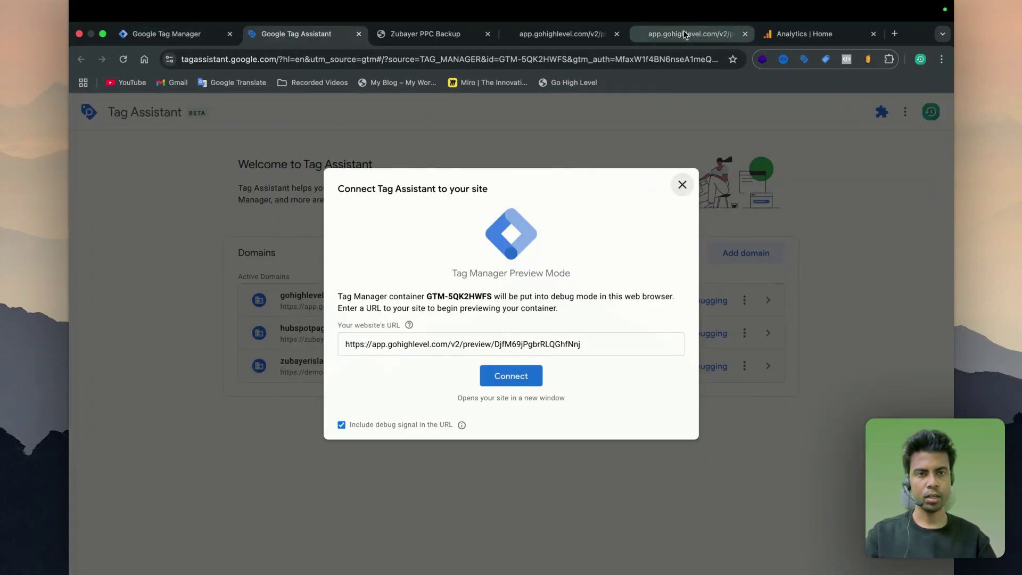
click(687, 34)
click(418, 60)
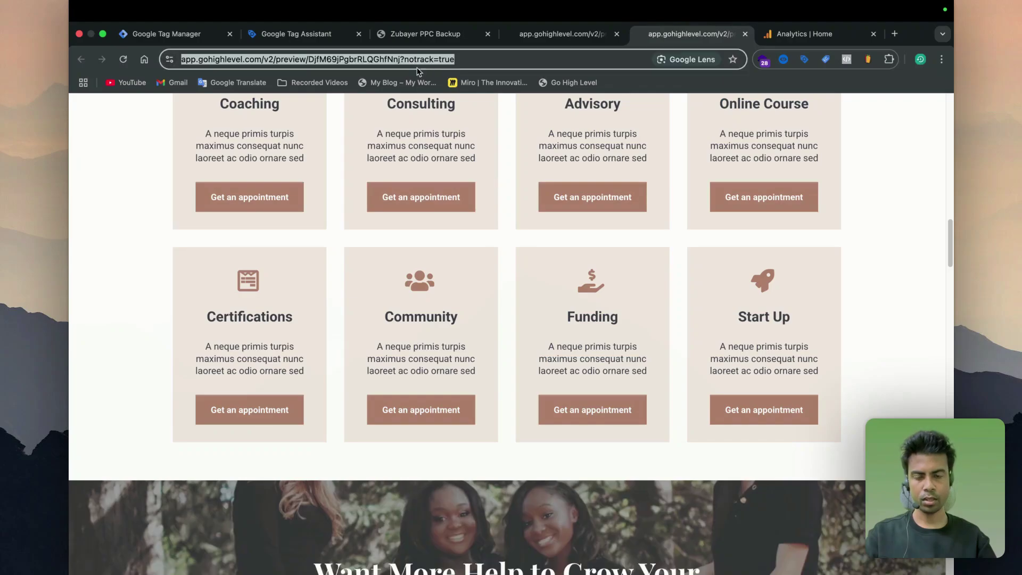
click(291, 34)
click(494, 345)
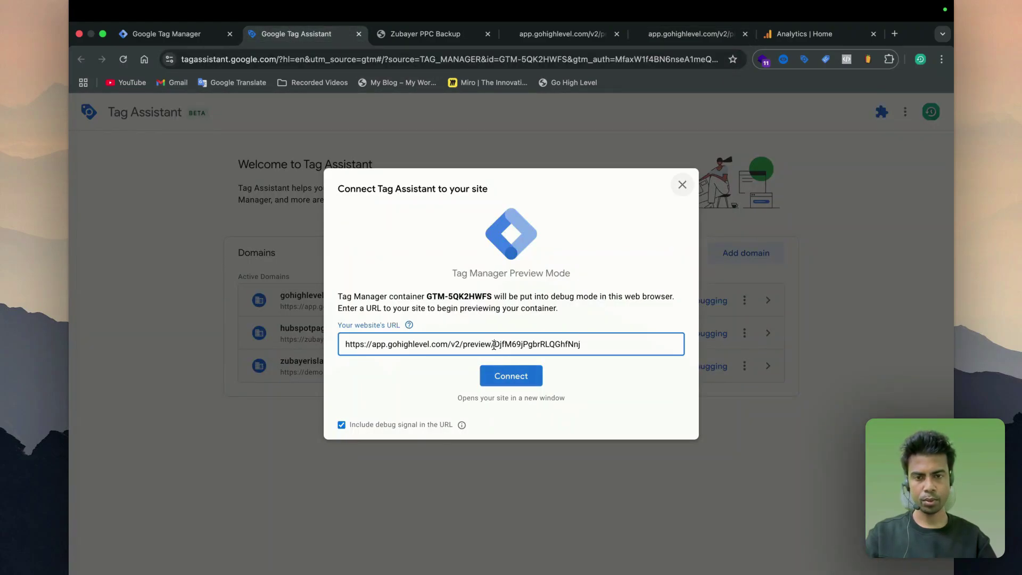
key(super+a)
key(super+v)
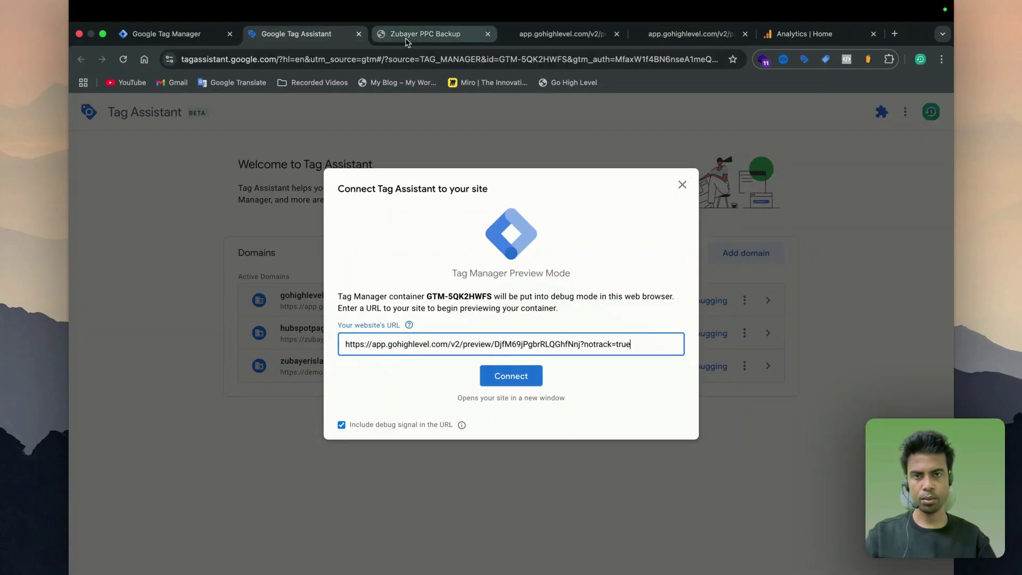
Close the HighLevel funnel and preview pages and connect Tag Assistant to the Home page.
click(449, 37)
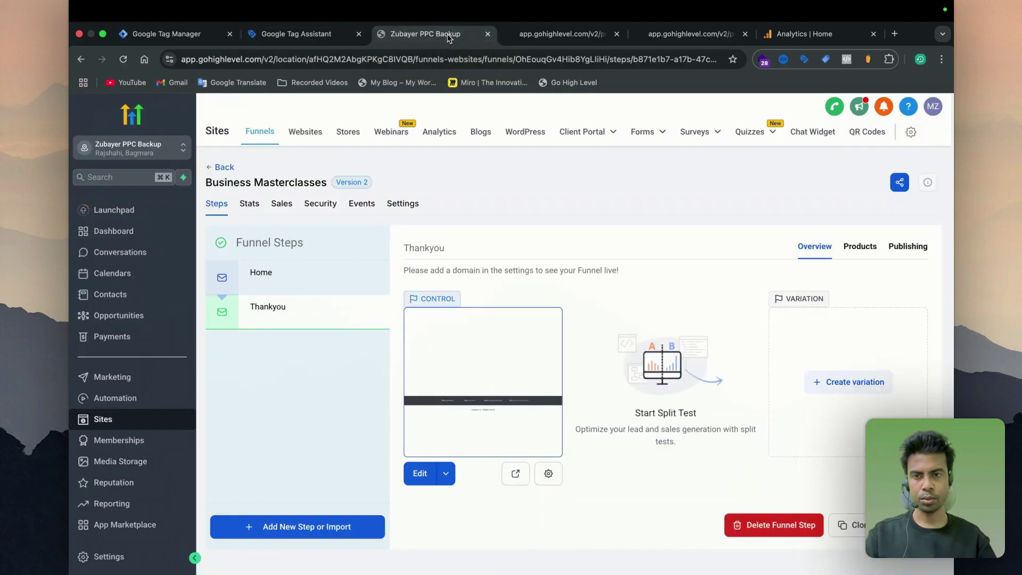
click(487, 34)
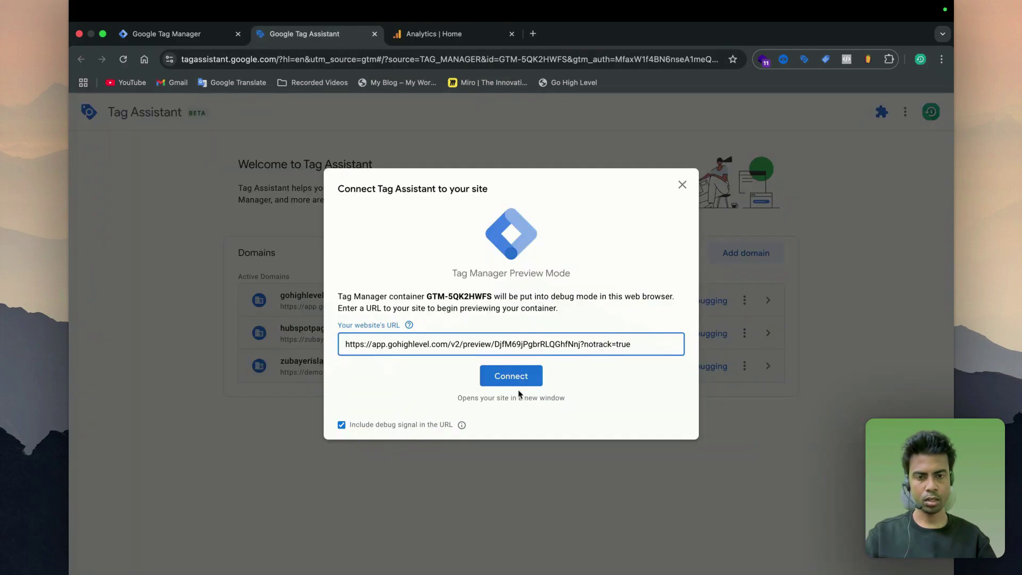
click(512, 374)
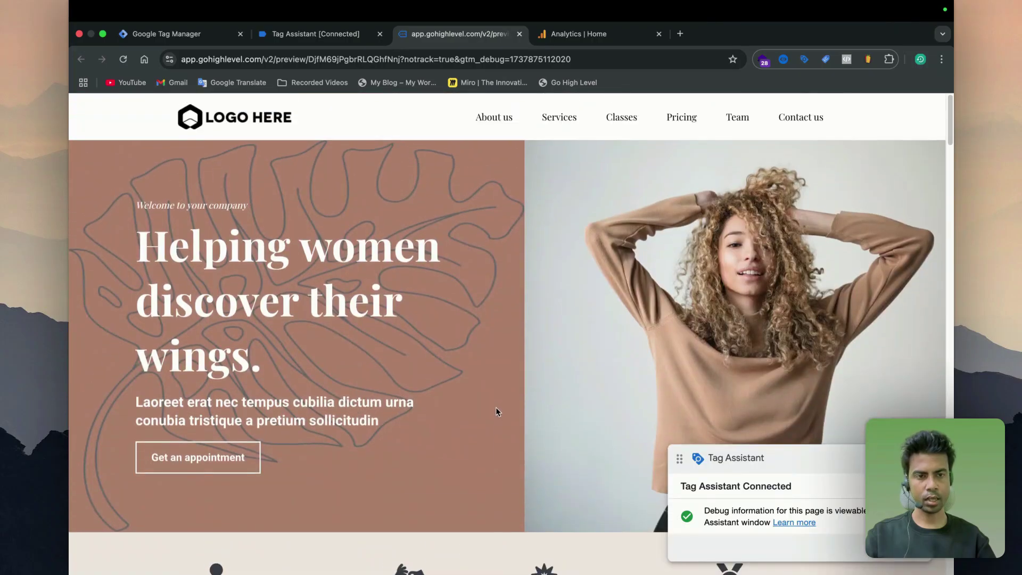
Fill in the Home page's form with the contact's first name, last name, phone and email, accept the consent, and submit it.
scroll(485, 412, down, 20)
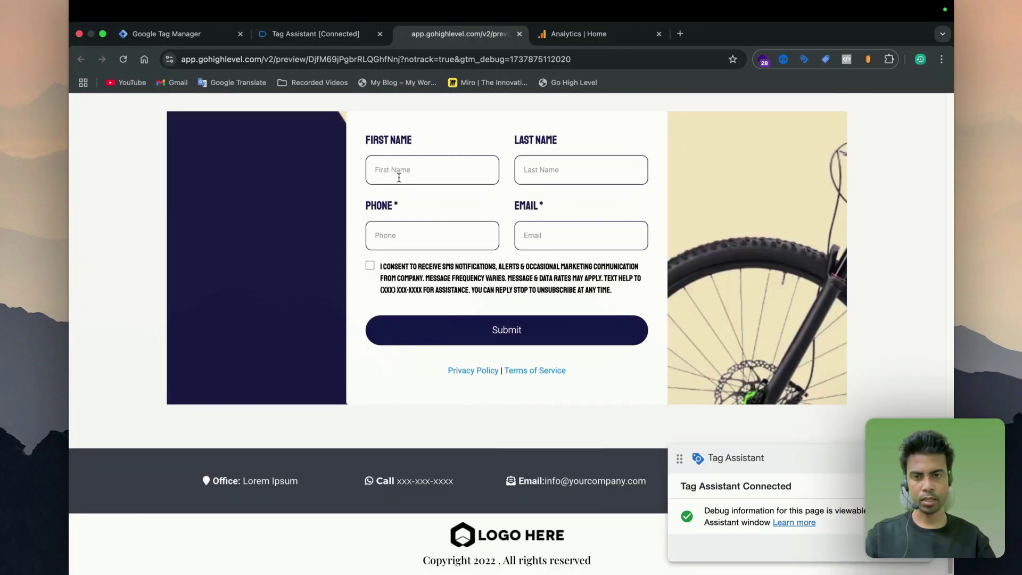
click(387, 169)
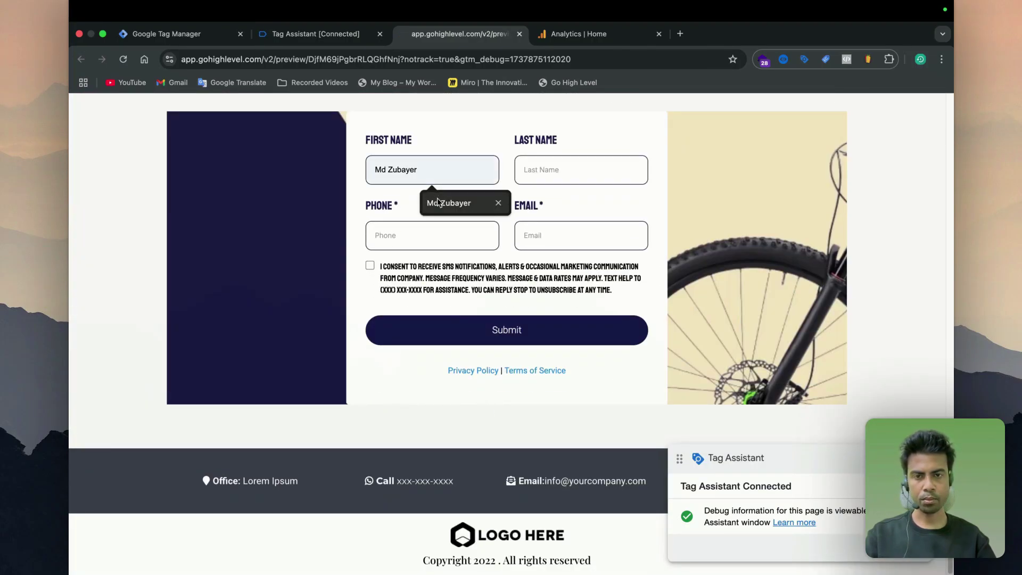
click(449, 203)
click(566, 169)
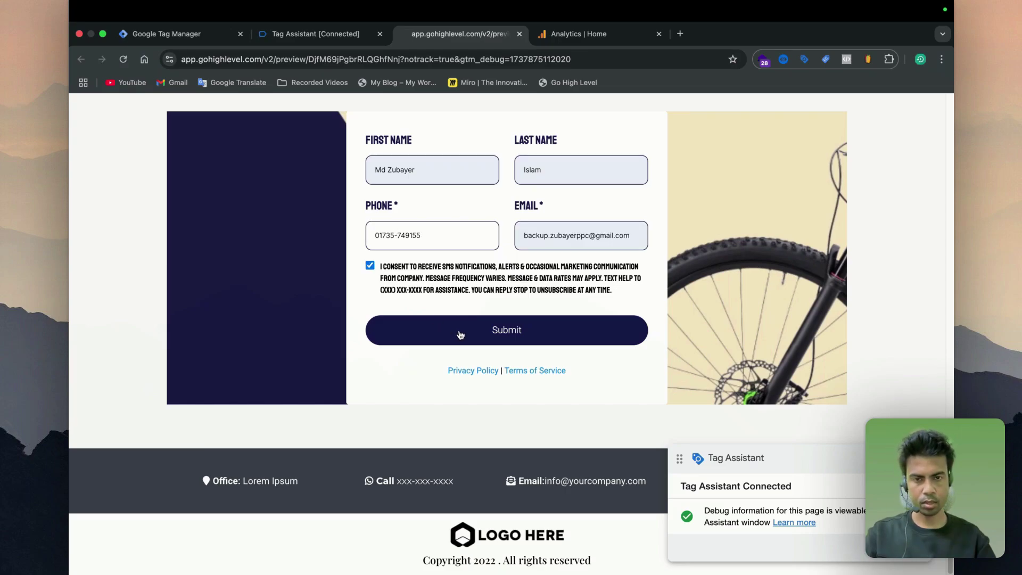
click(458, 331)
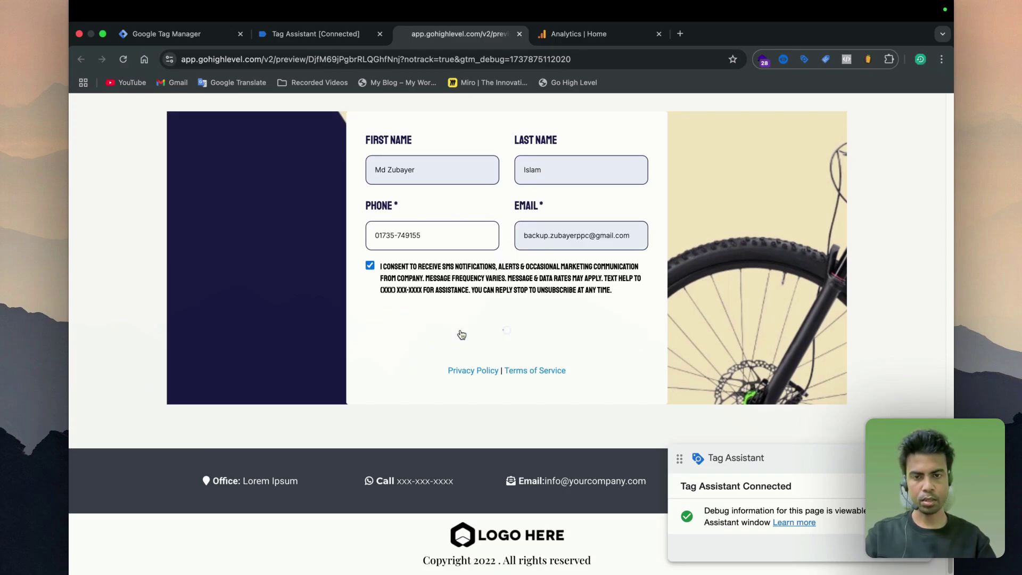
scroll(401, 378, down, 2)
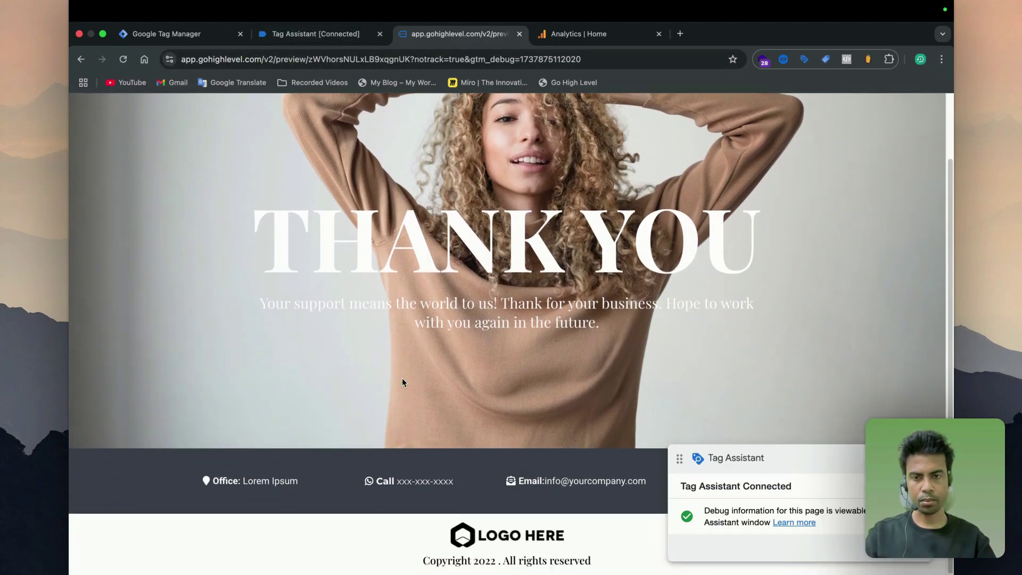
Switch to Tag Assistant and examine the recorded events and the Page Path and URL variables of both funnel pages.
scroll(404, 298, up, 2)
click(387, 28)
click(130, 368)
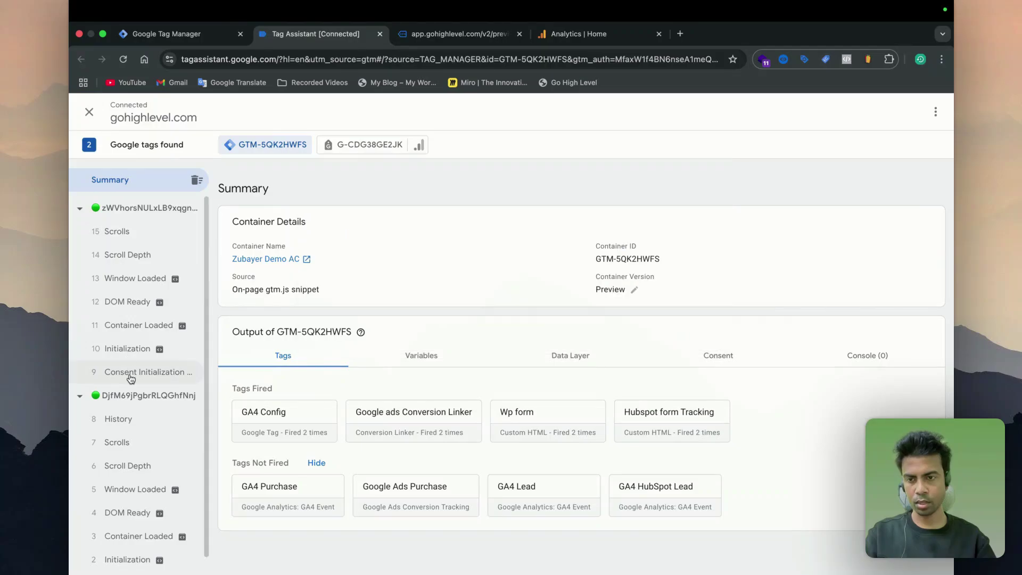
scroll(124, 453, down, 1)
click(117, 423)
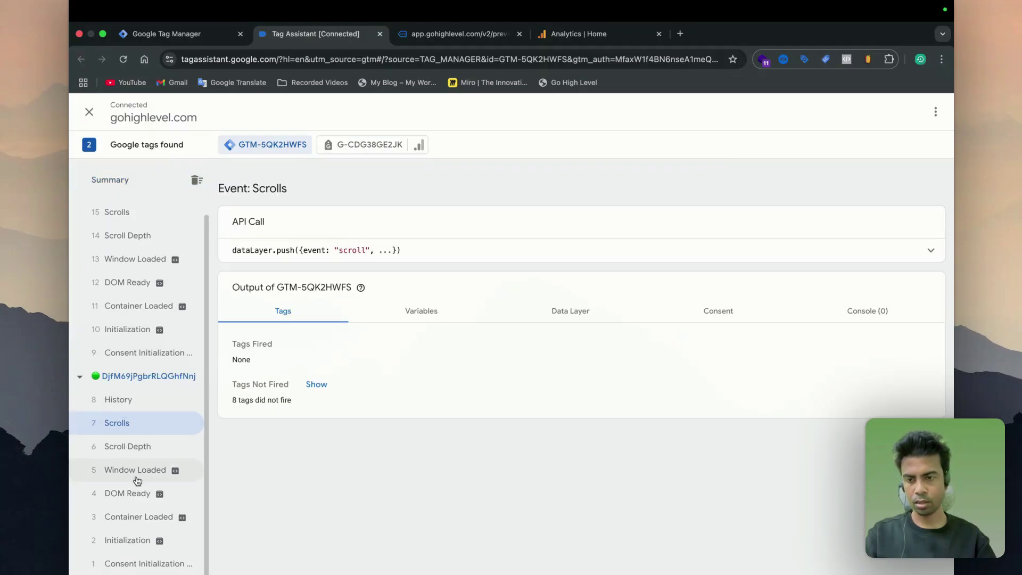
click(136, 517)
click(421, 311)
scroll(446, 415, down, 4)
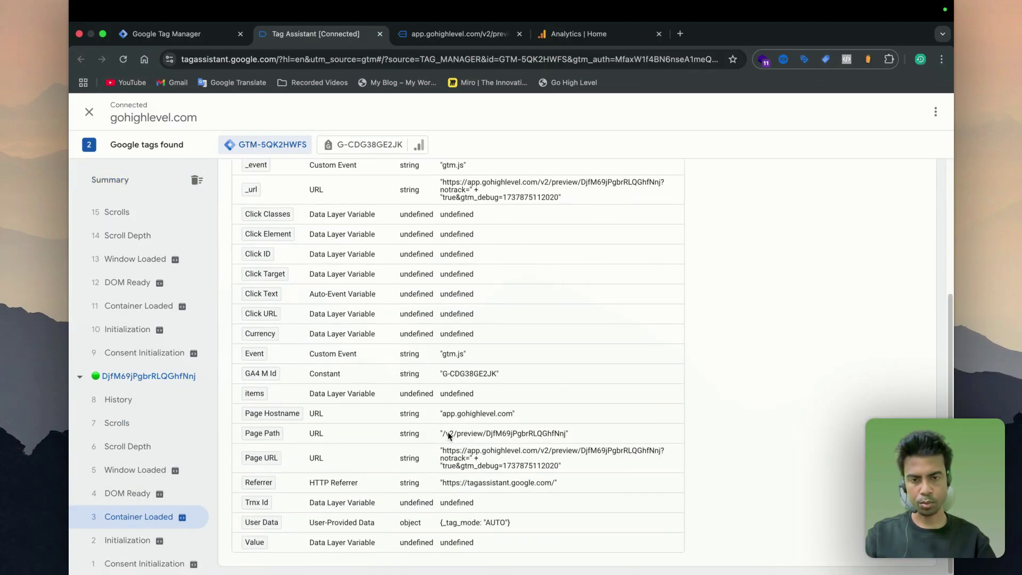
scroll(464, 425, up, 4)
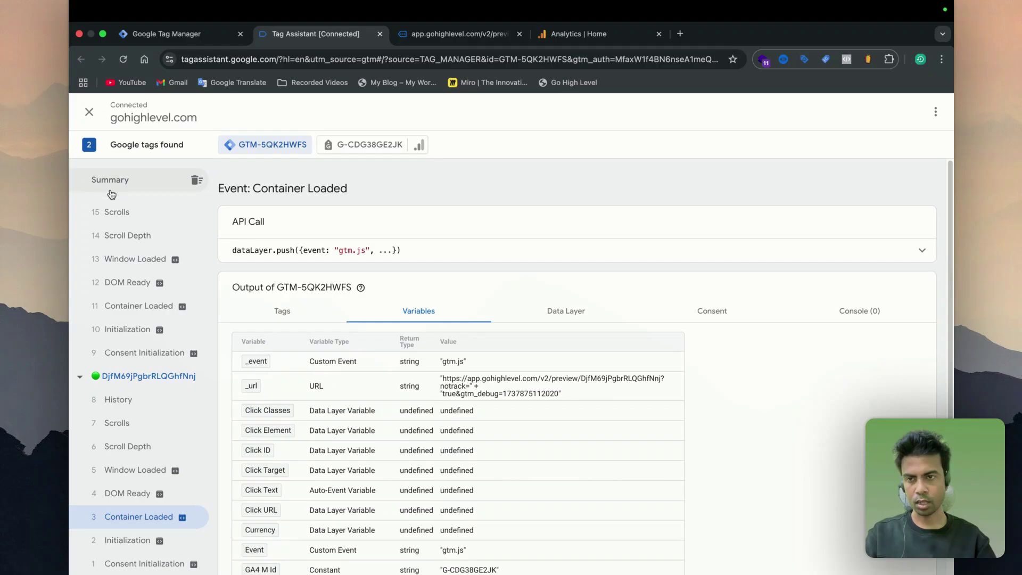
scroll(124, 254, up, 1)
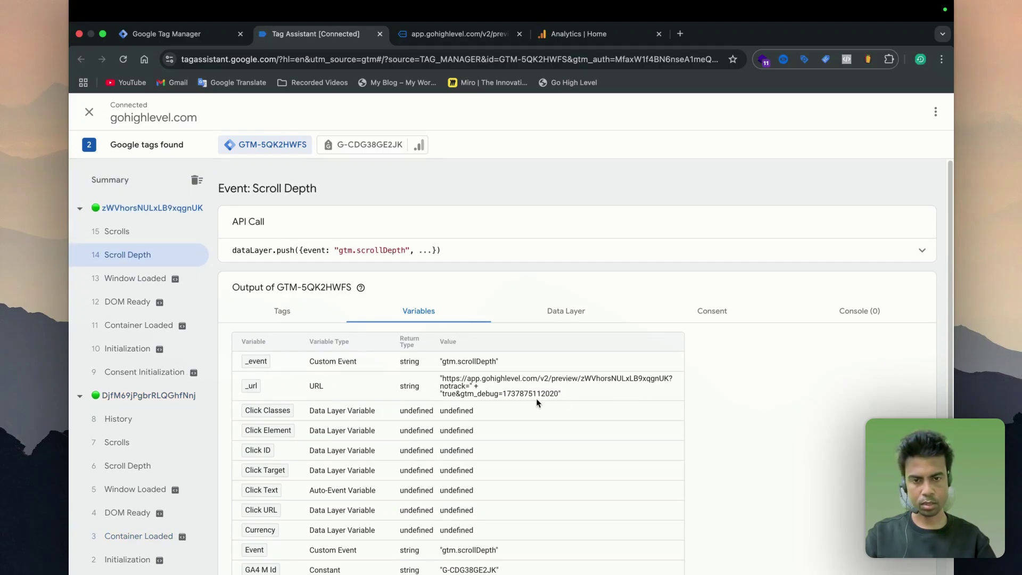
Switch to the Thankyou page preview and look over its content and URL.
click(424, 37)
scroll(446, 307, down, 3)
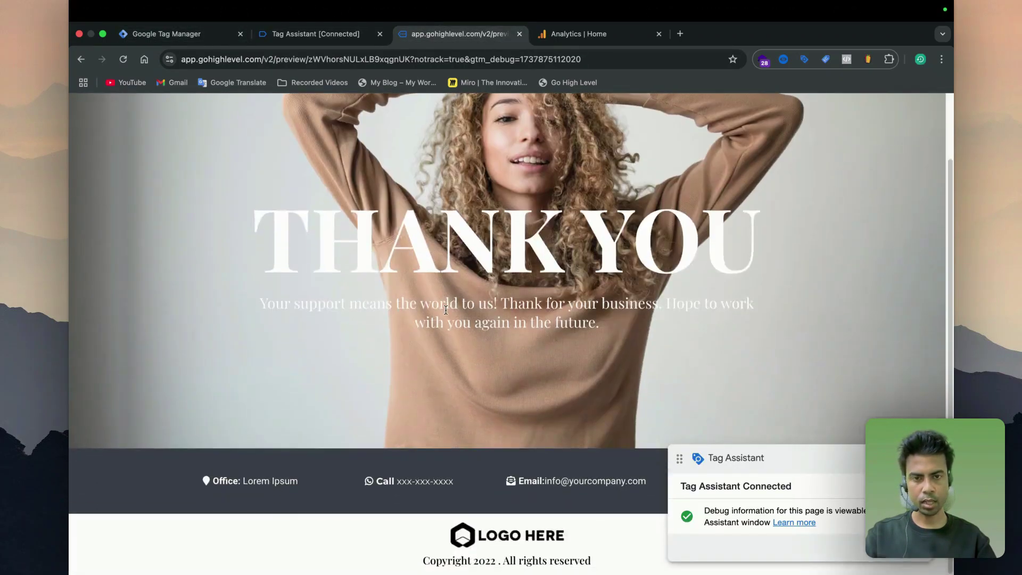
scroll(446, 308, up, 3)
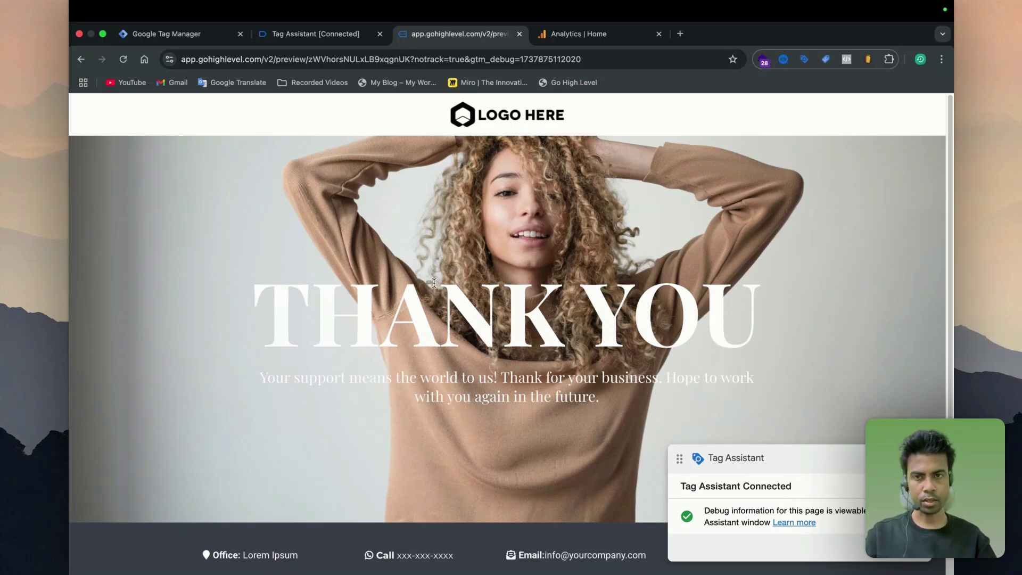
scroll(445, 310, down, 3)
scroll(445, 310, up, 3)
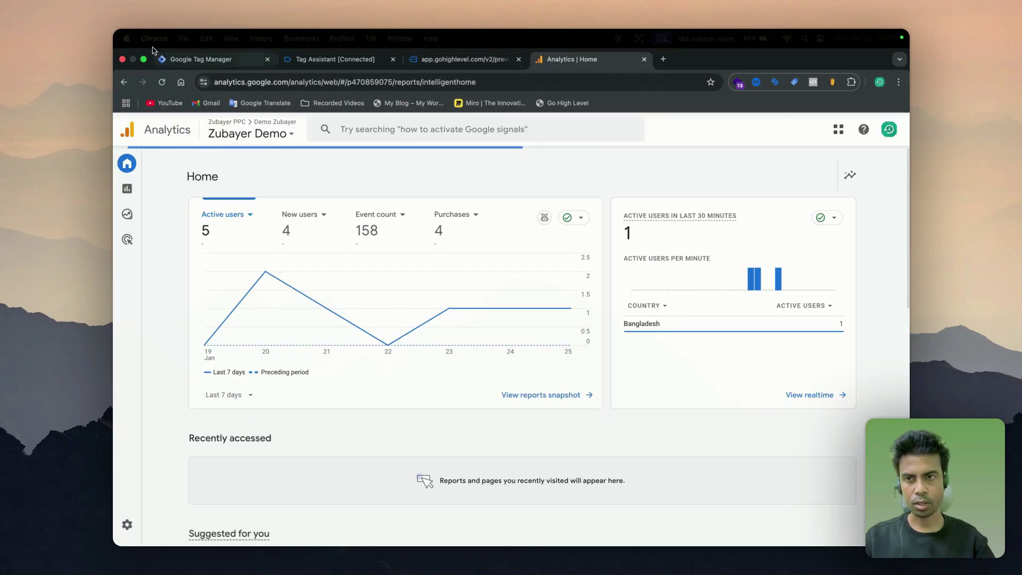
Switch to Google Tag Manager and create a new tag named GA4 Lead GHL.
click(202, 60)
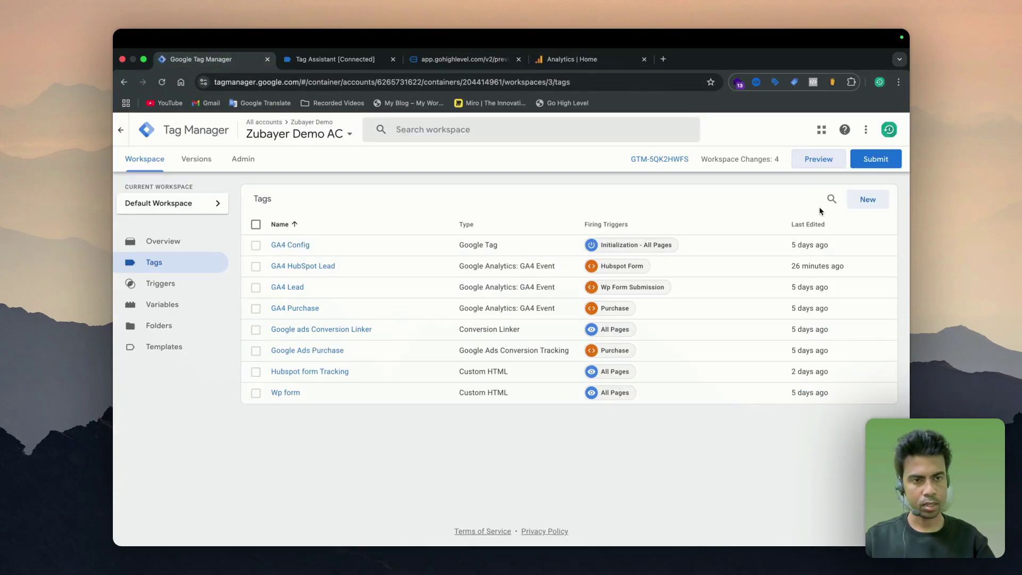
click(866, 200)
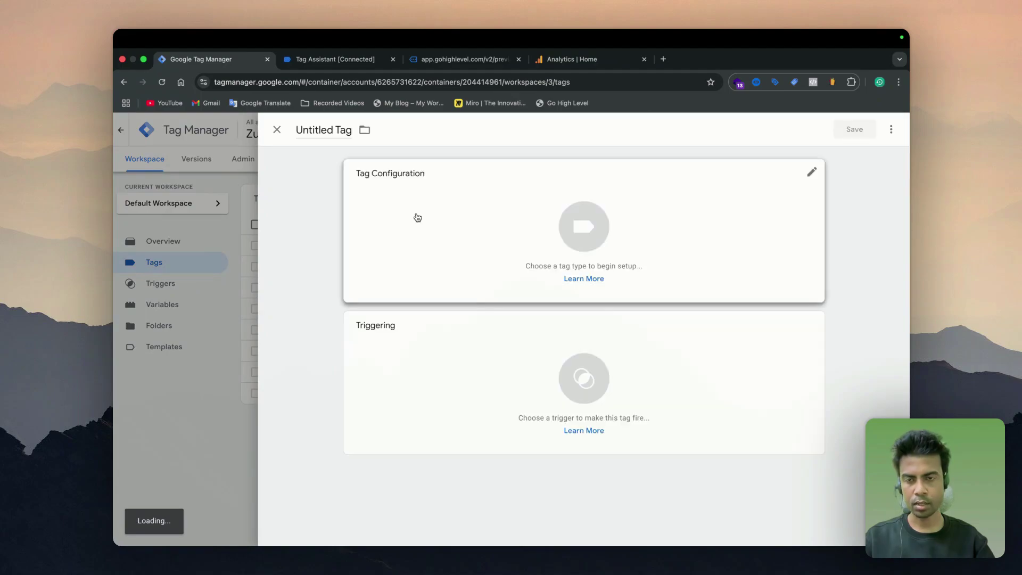
click(327, 129)
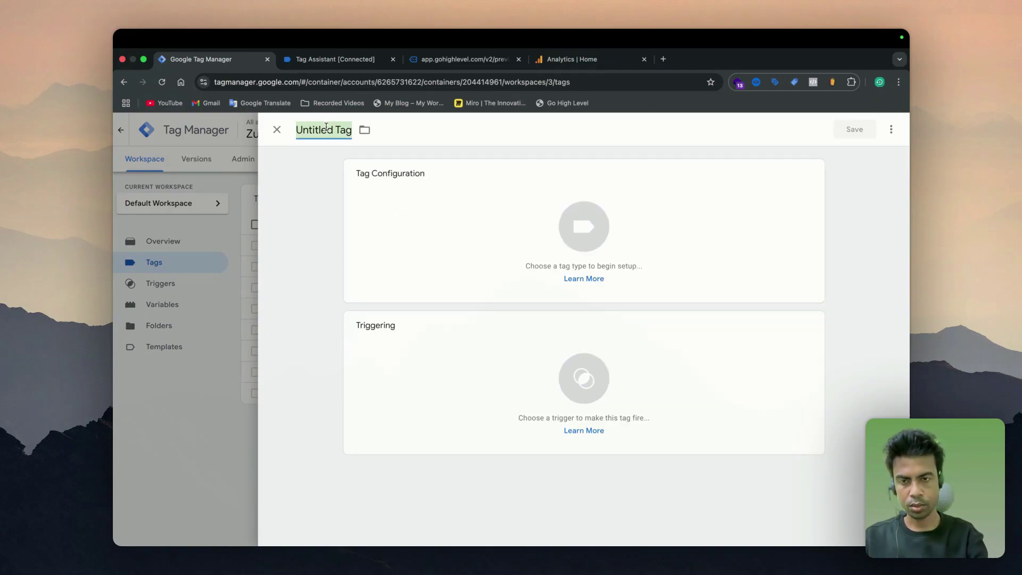
text(GA4 Lead GHL)
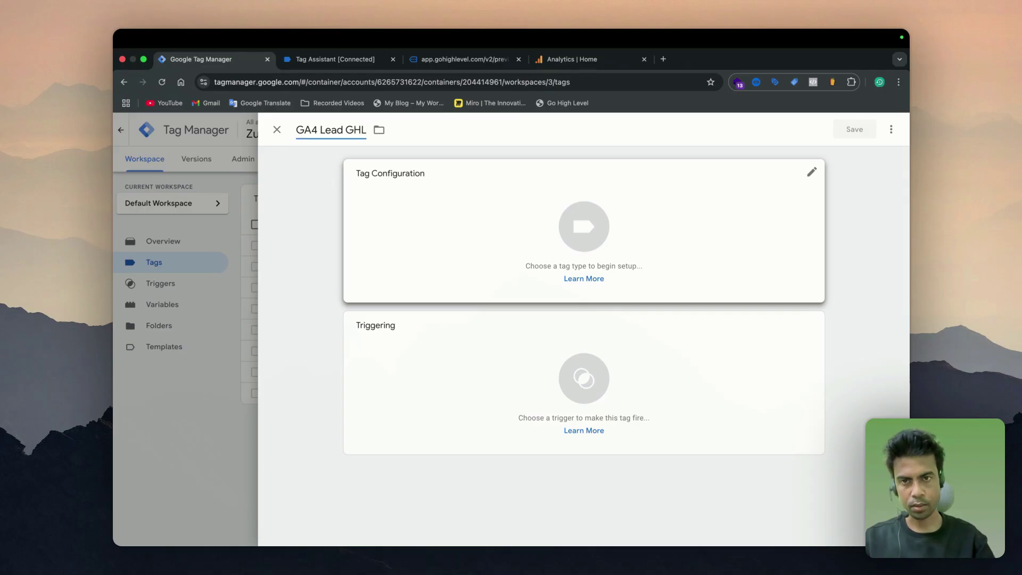
Configure the tag as a Google Analytics: GA4 Event with Measurement ID {{GA4 M Id}} and event name generate_lead.
click(639, 235)
click(658, 234)
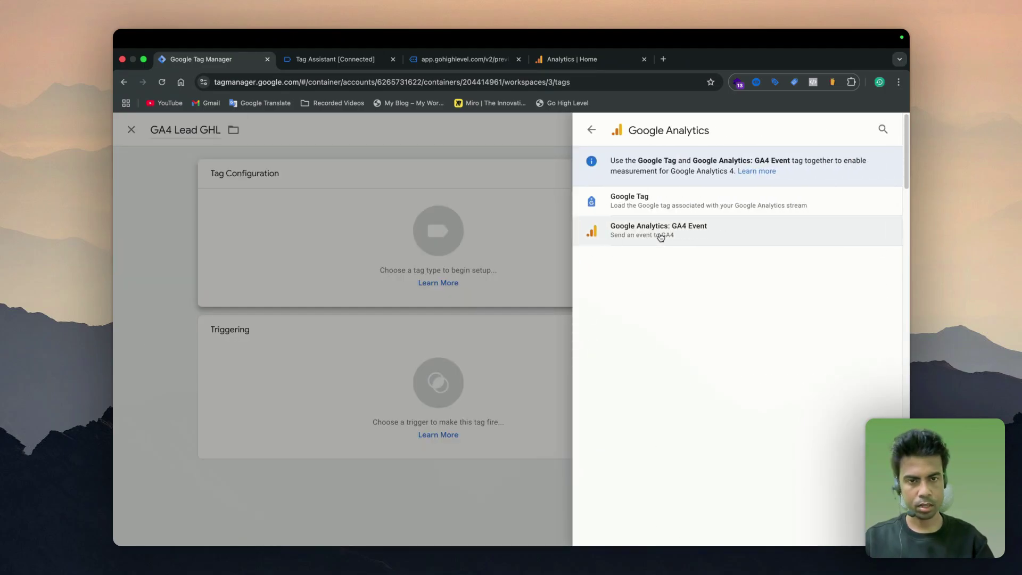
click(660, 234)
click(384, 282)
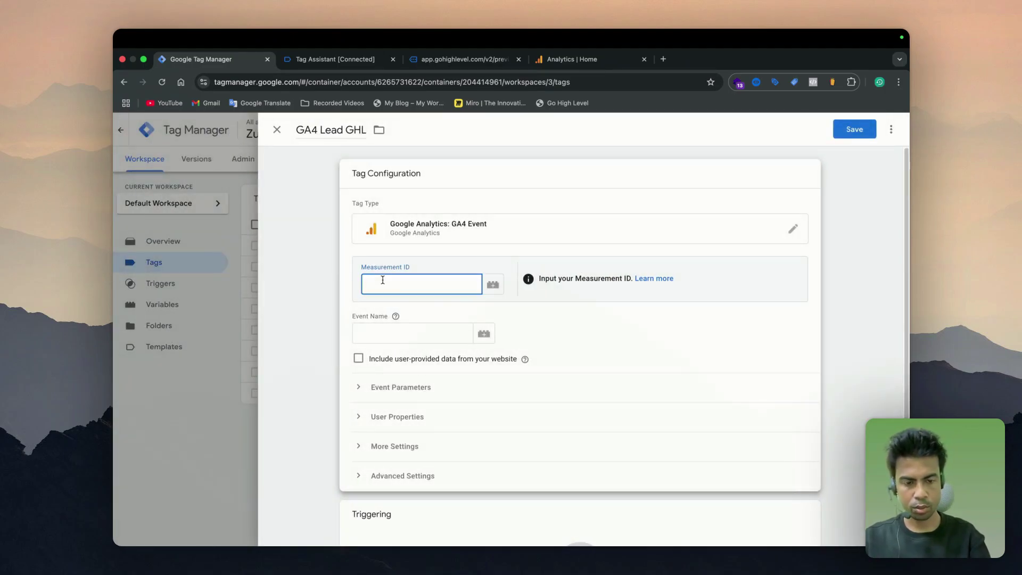
text({{ga4)
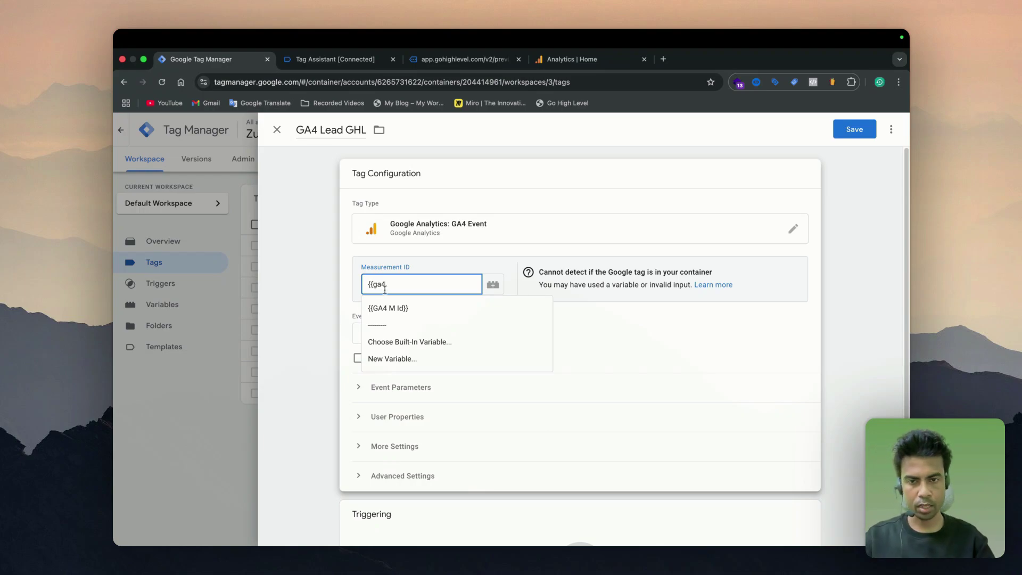
click(387, 307)
click(375, 335)
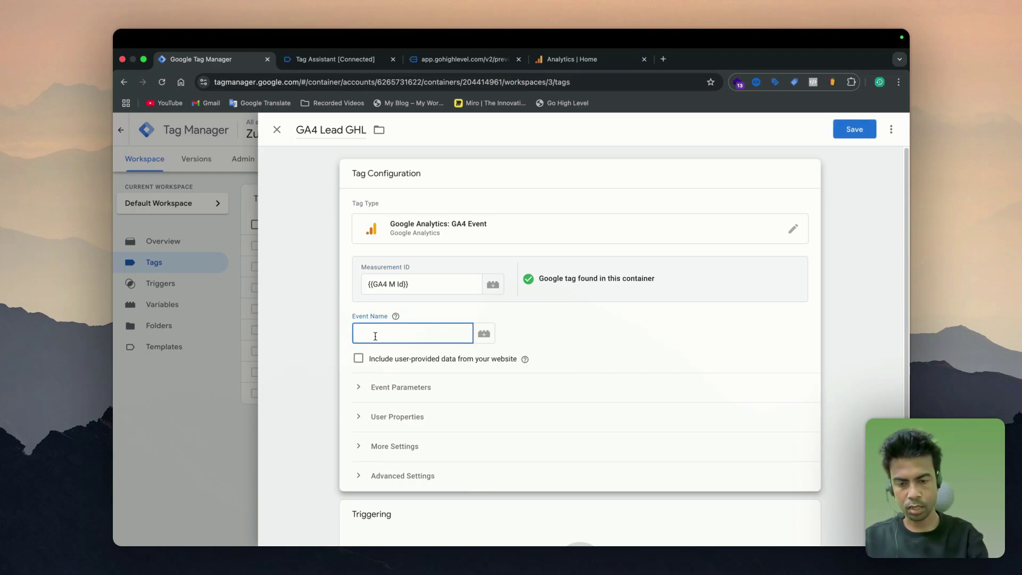
Create a trigger named Form Sub for the tag, with type Window Loaded, firing on Some Window Loaded Events.
scroll(397, 383, down, 3)
click(404, 420)
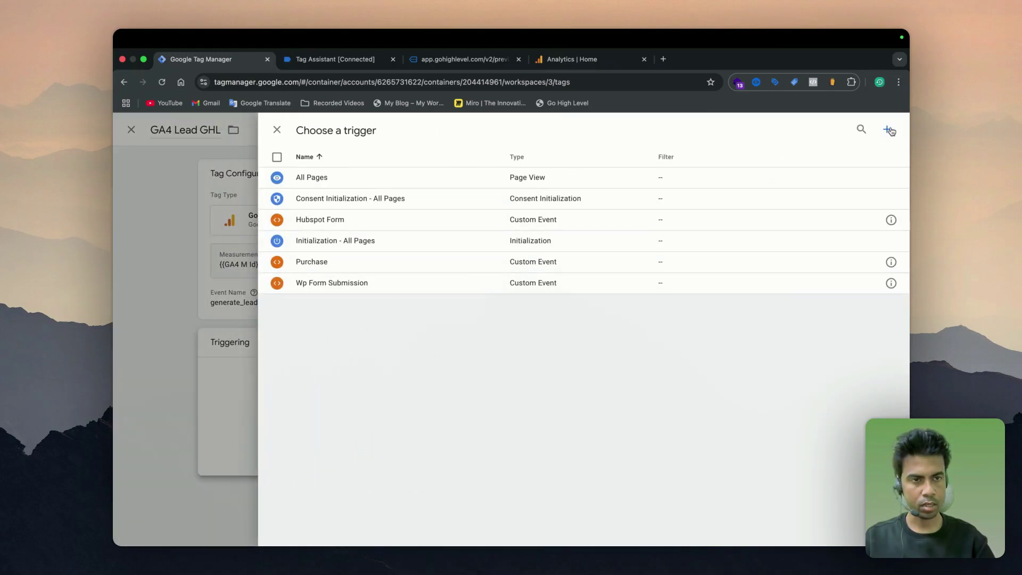
click(890, 130)
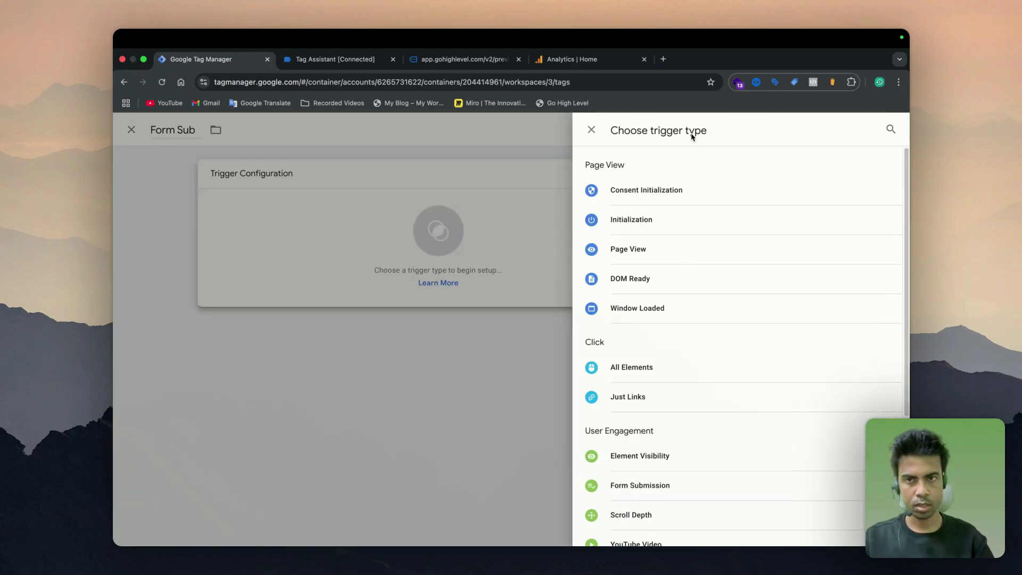
click(326, 62)
click(234, 65)
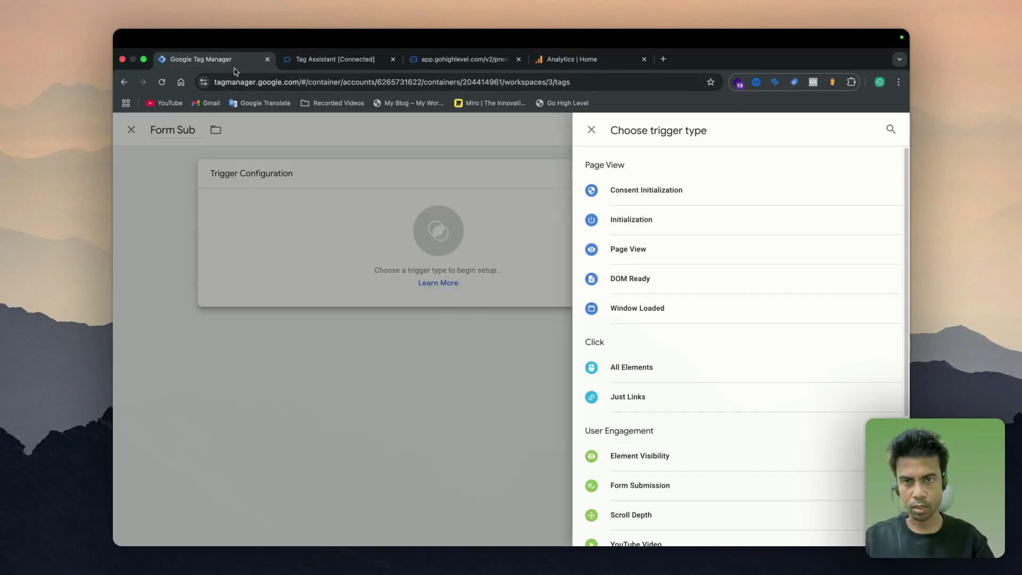
click(652, 310)
click(500, 282)
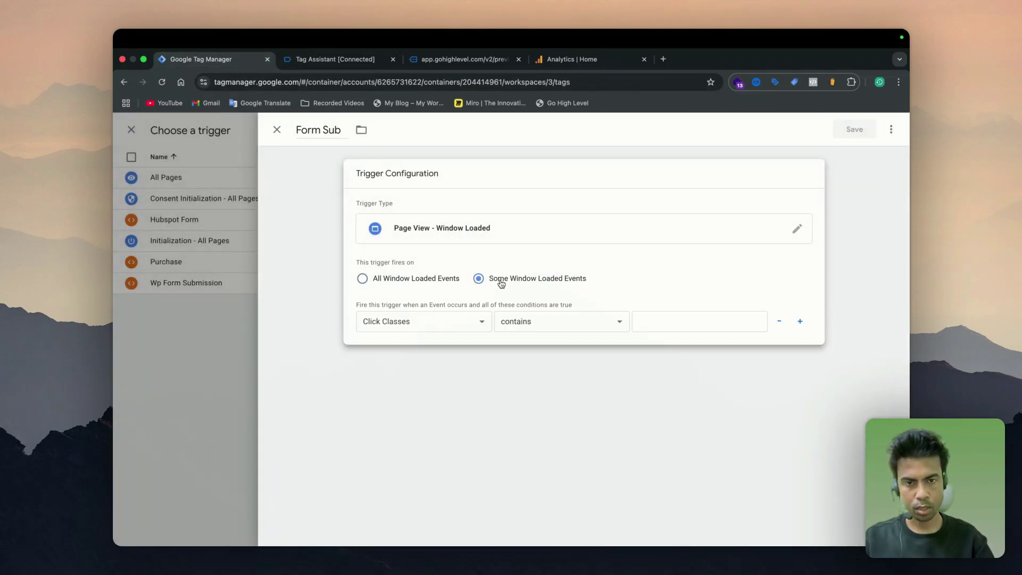
Set the trigger's firing condition to the Page Path variable with the contains operator.
click(417, 321)
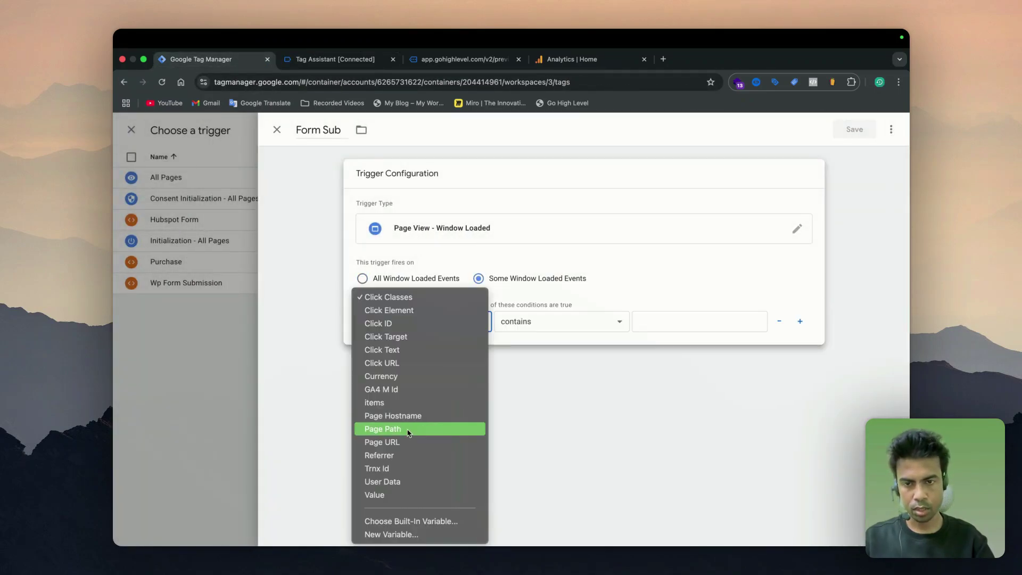
click(378, 427)
click(545, 322)
click(519, 309)
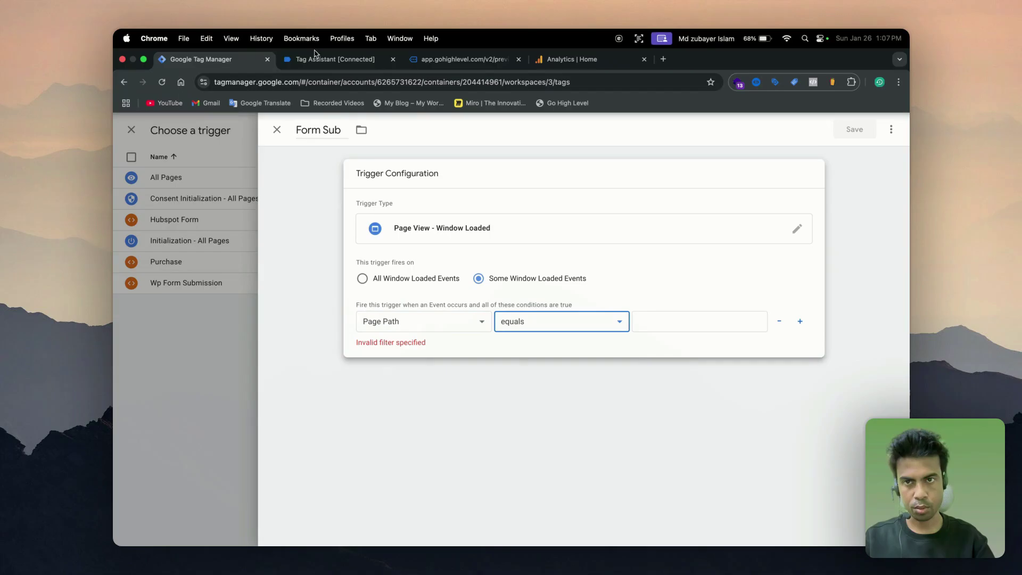
click(525, 323)
click(520, 323)
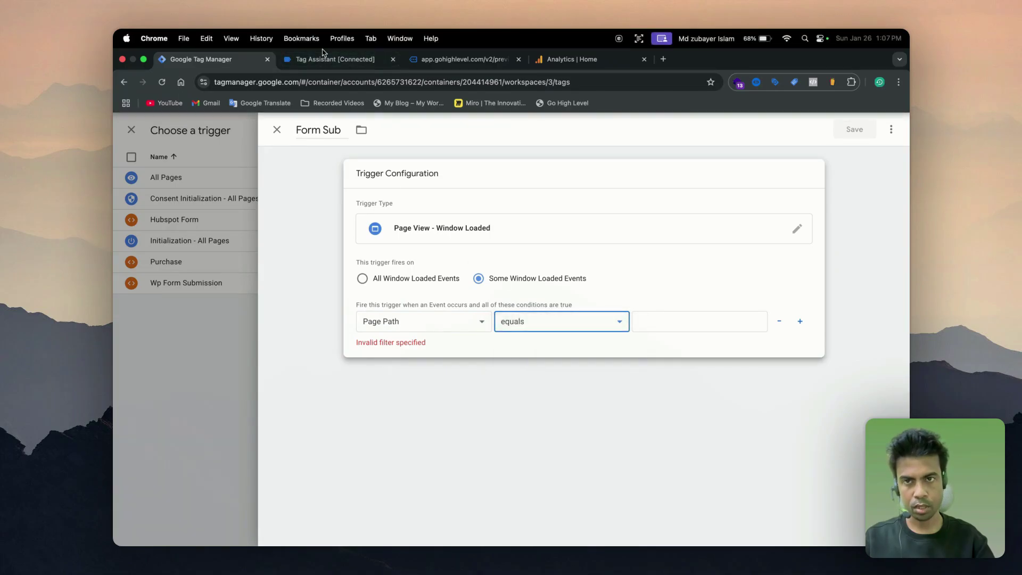
click(543, 326)
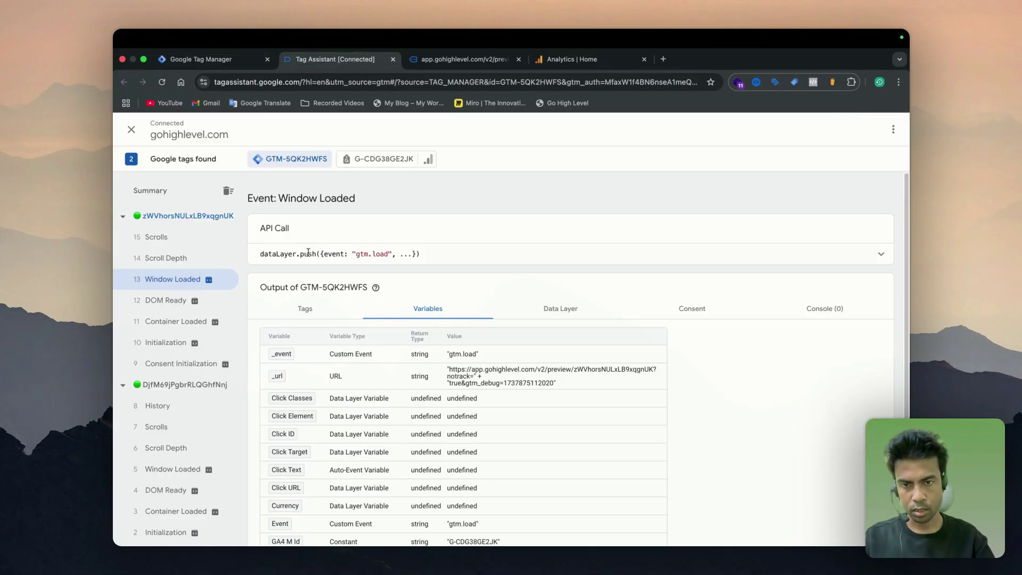
Copy the Thankyou page's path, enter /v2/preview/zWVhorsNULxLB9xqgnUK as the condition's value, and save the trigger.
scroll(411, 384, down, 5)
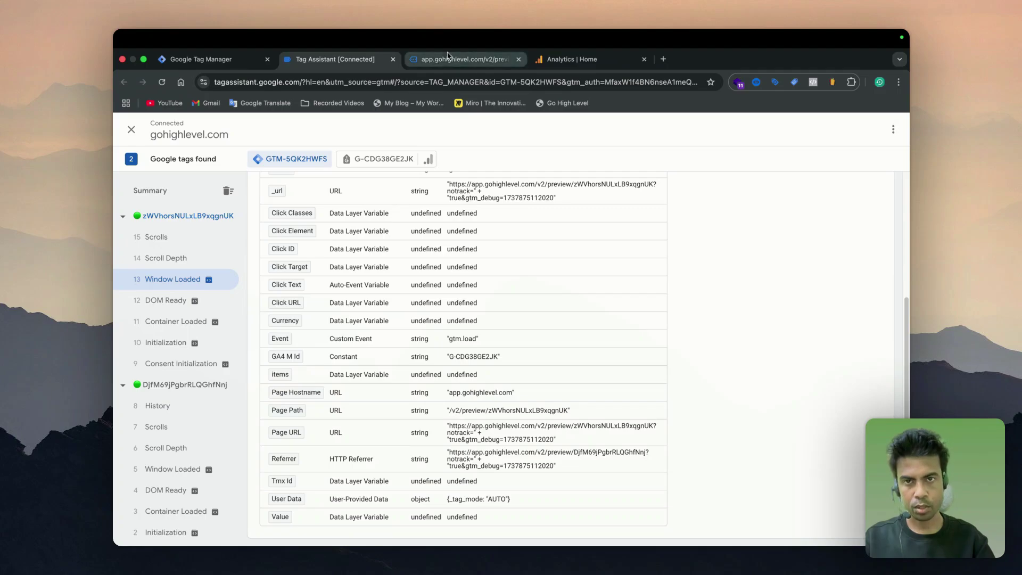
click(463, 59)
drag(287, 82, 395, 84)
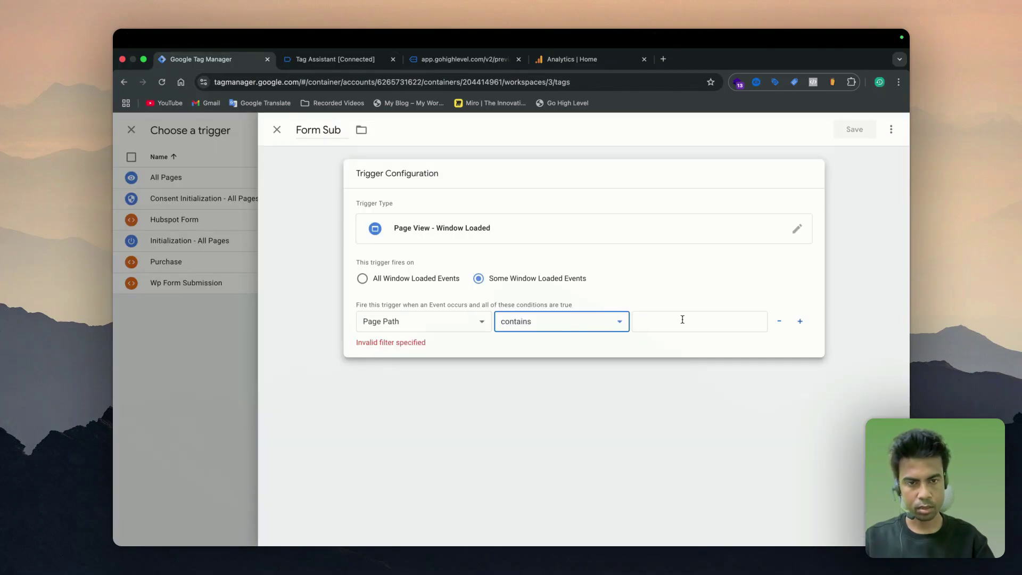
text(/v2/preview/zWVhorsNULxLB9xqgnUK)
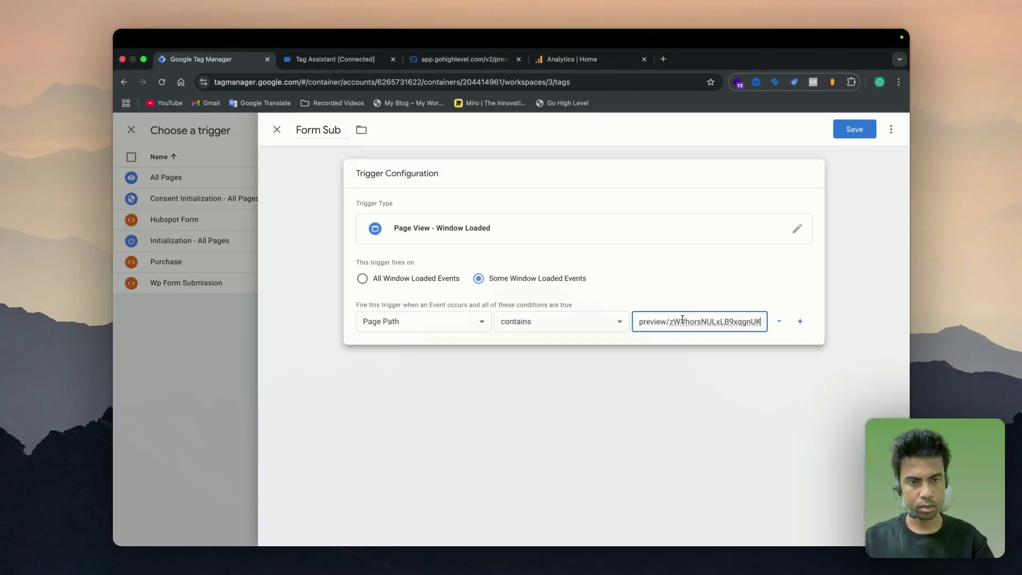
click(632, 420)
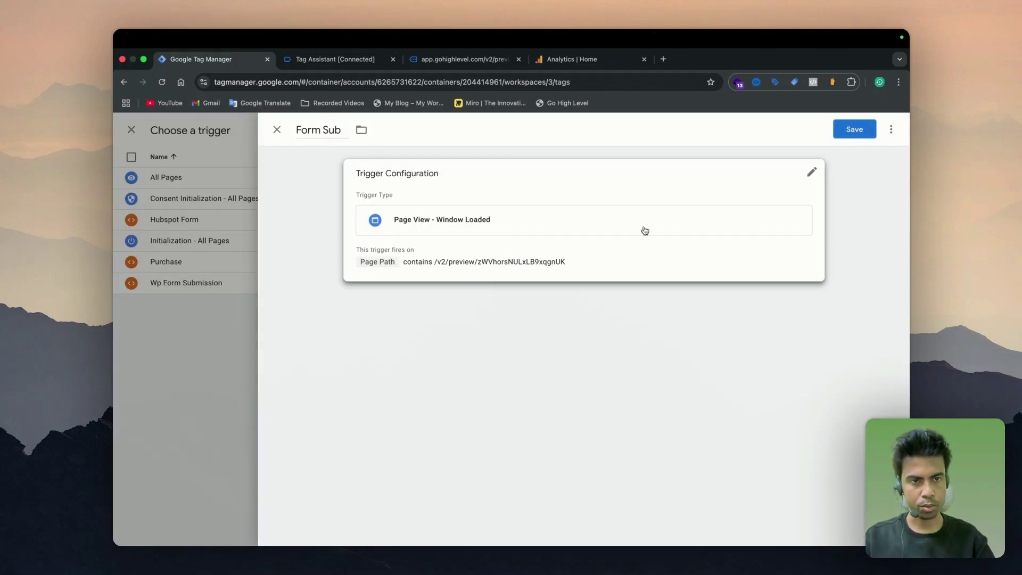
click(840, 131)
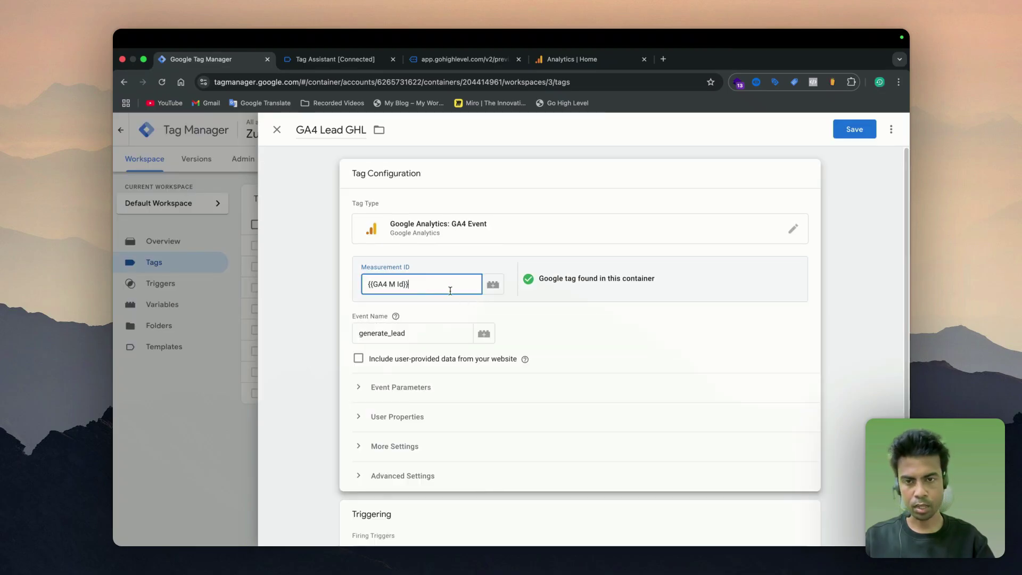
Review and save the GA4 Lead GHL tag, and restart preview mode with Tag Assistant connected to the Home page.
scroll(535, 322, down, 2)
click(409, 275)
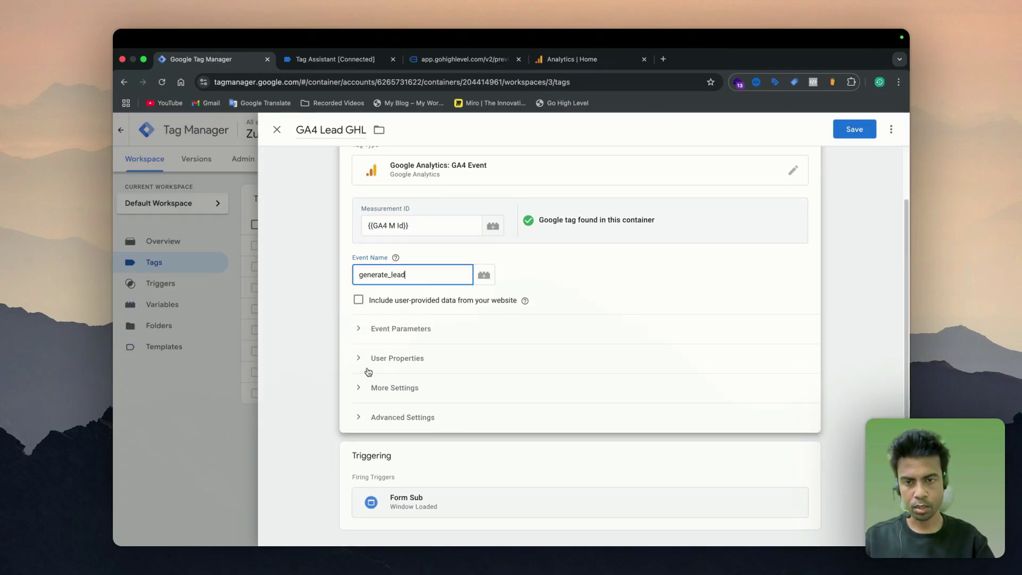
click(855, 129)
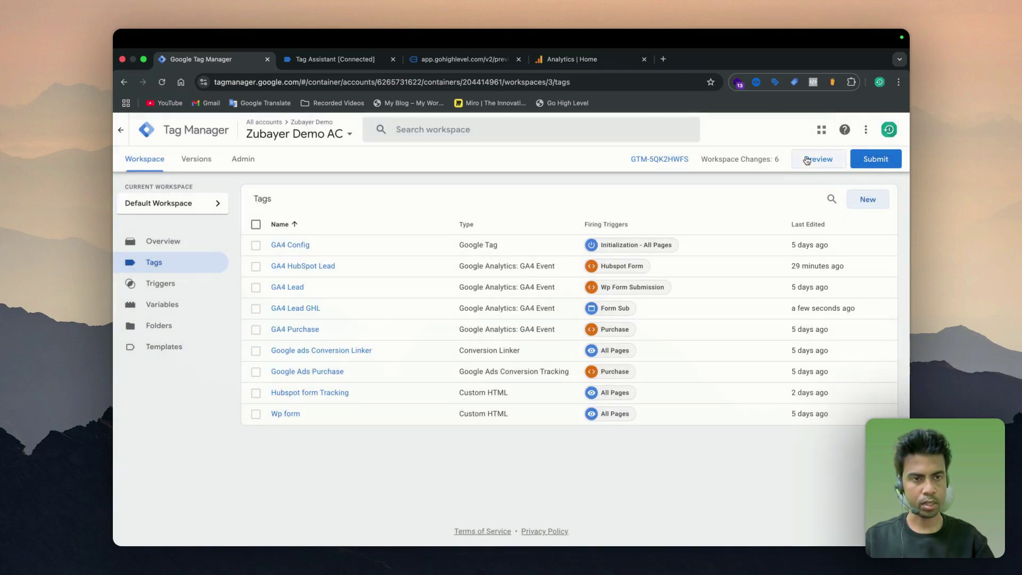
click(807, 160)
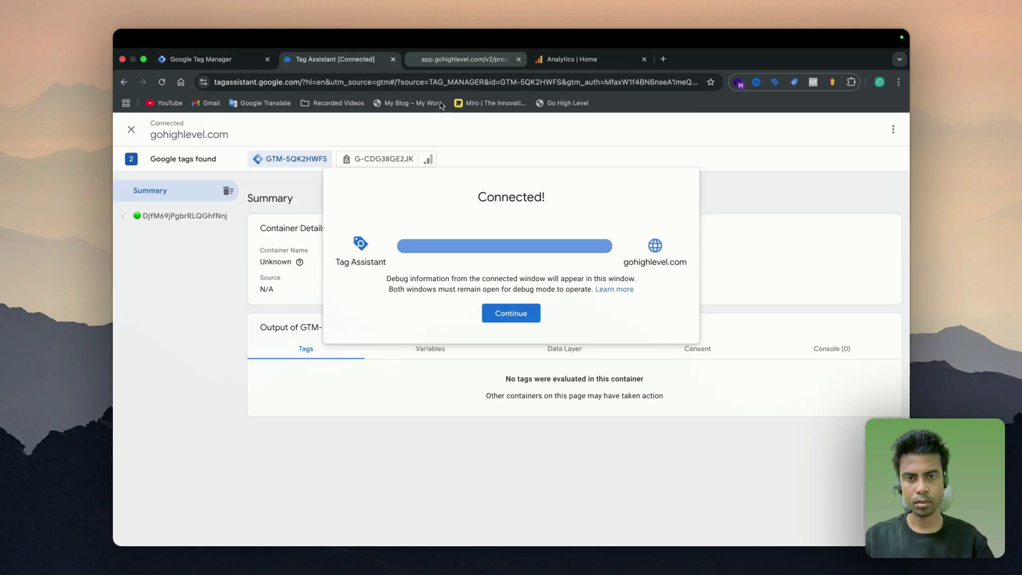
click(511, 314)
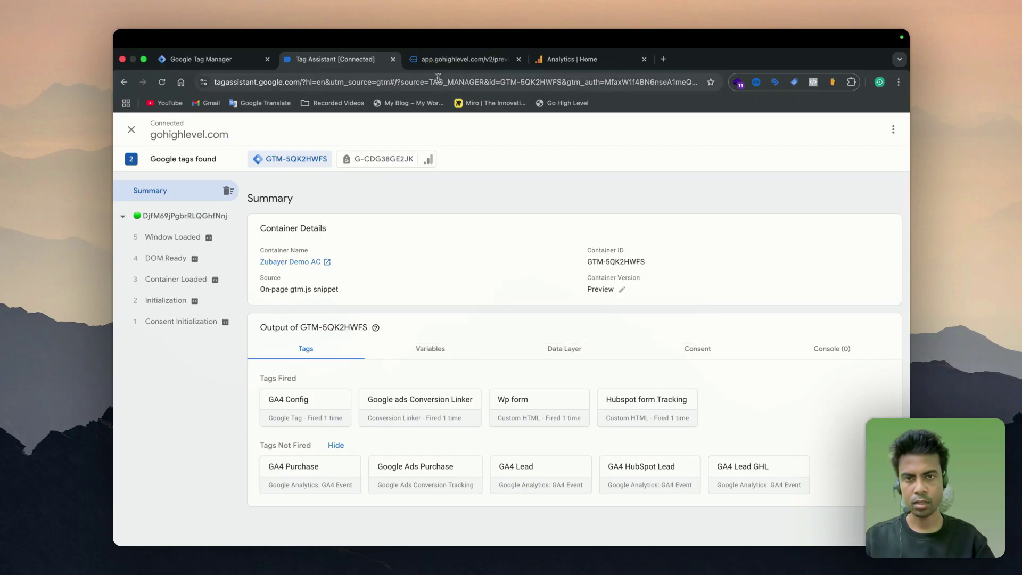
Fill in the Home page's form with the contact's first name, last name, e-mail and phone number, and submit it.
scroll(506, 406, down, 10)
scroll(504, 410, down, 15)
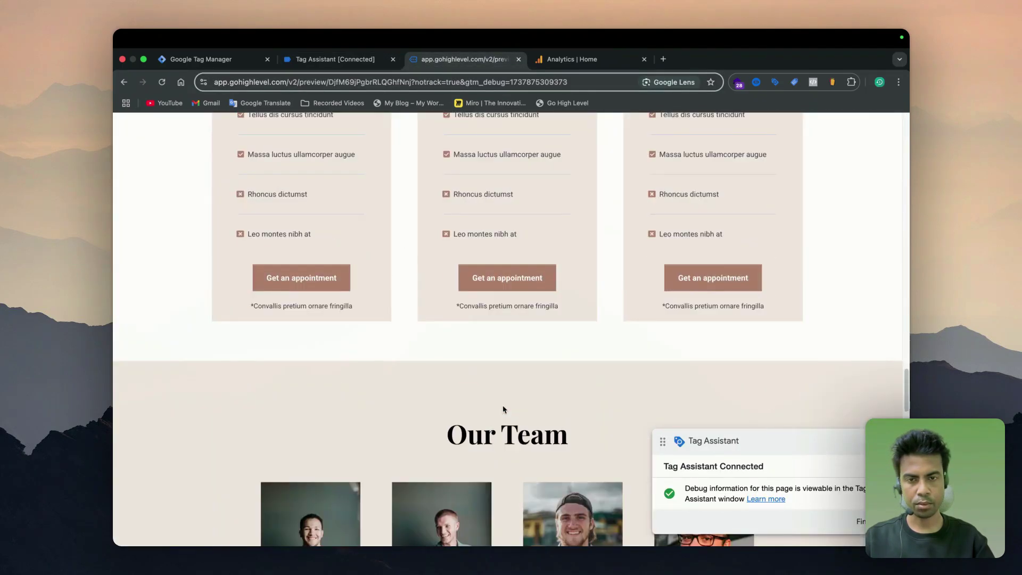
click(469, 183)
click(484, 218)
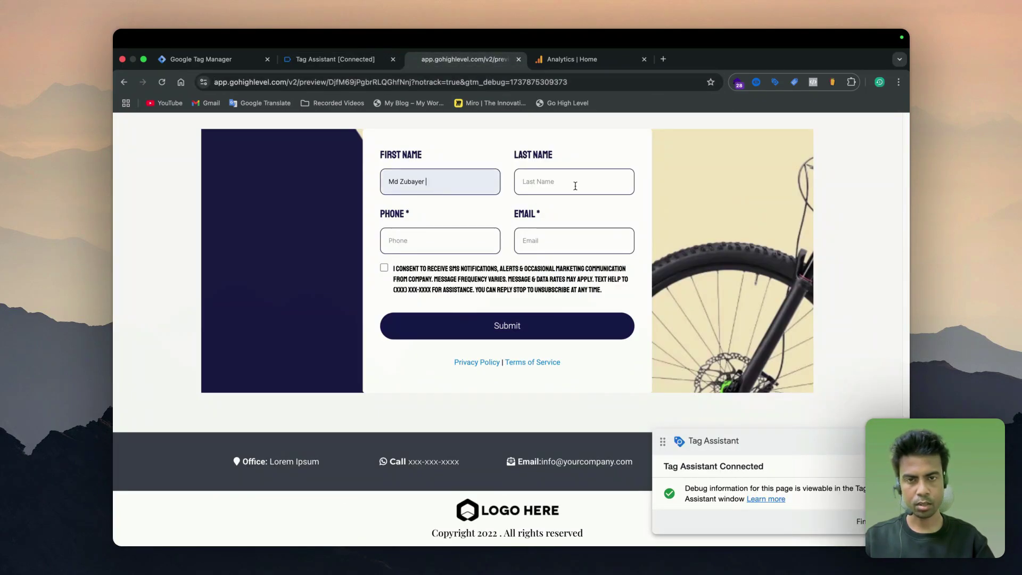
click(570, 181)
click(586, 210)
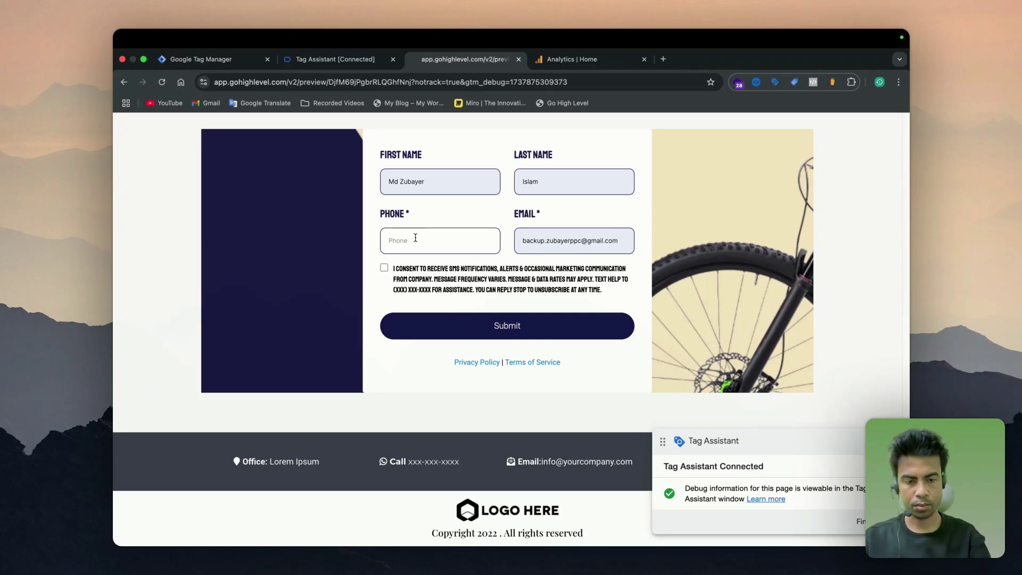
click(480, 339)
Switch to Tag Assistant and inspect the GA4 Lead GHL tag's details under the Thankyou page's Window Loaded event.
key(super+2)
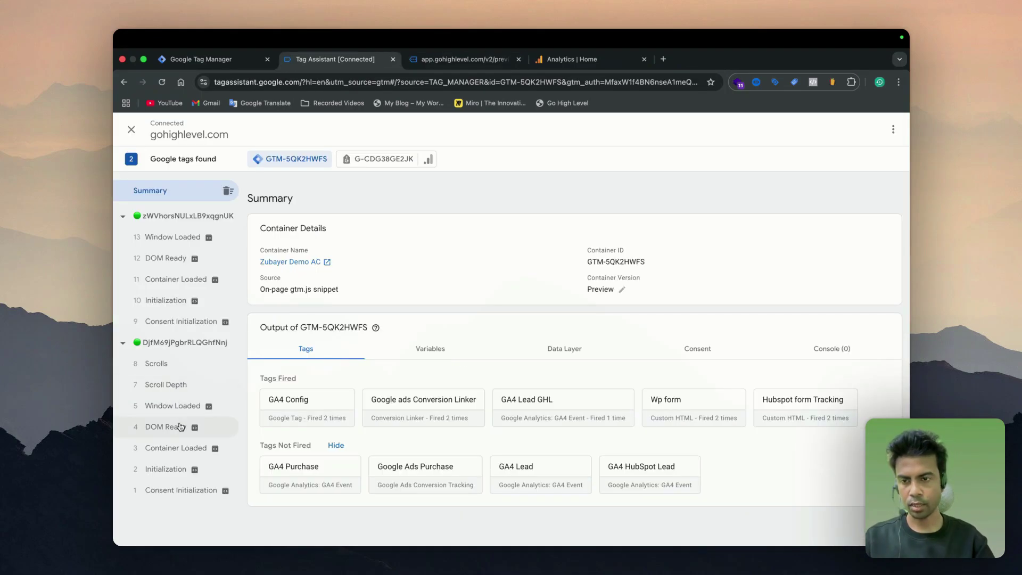
click(197, 236)
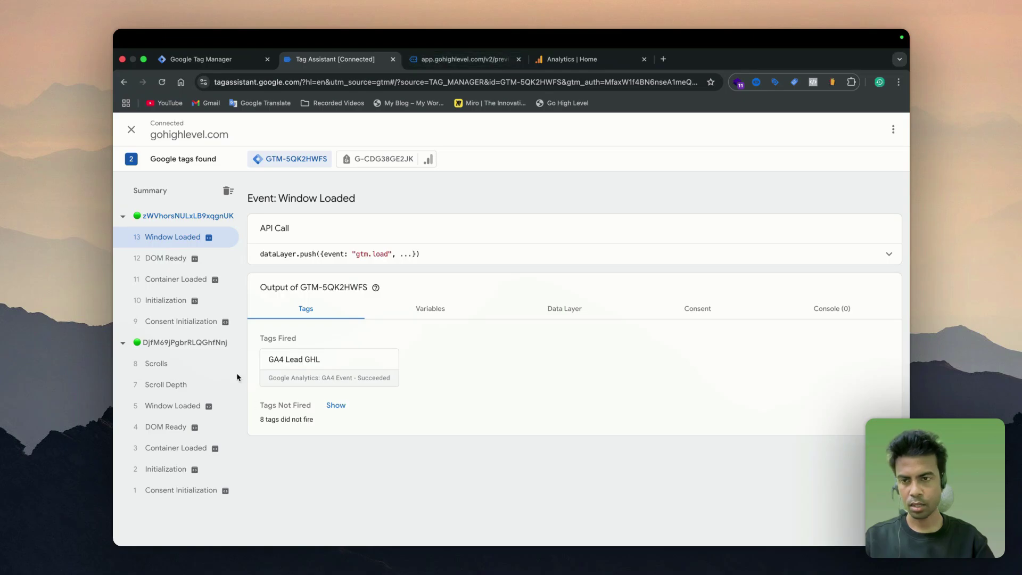
click(276, 374)
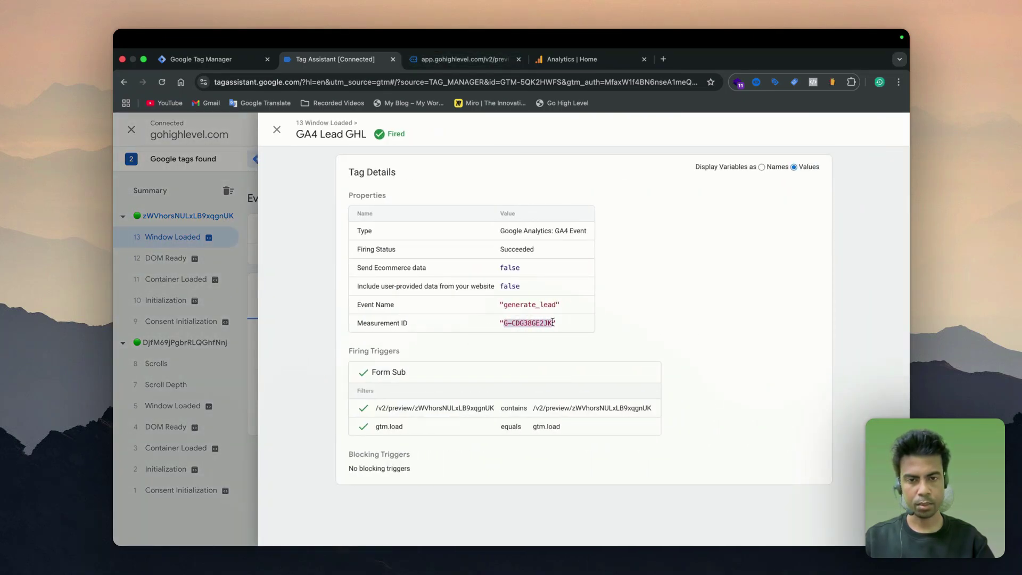
Switch to Google Analytics, open the property's DebugView, pause the event stream and check it for the generate_lead event.
click(559, 59)
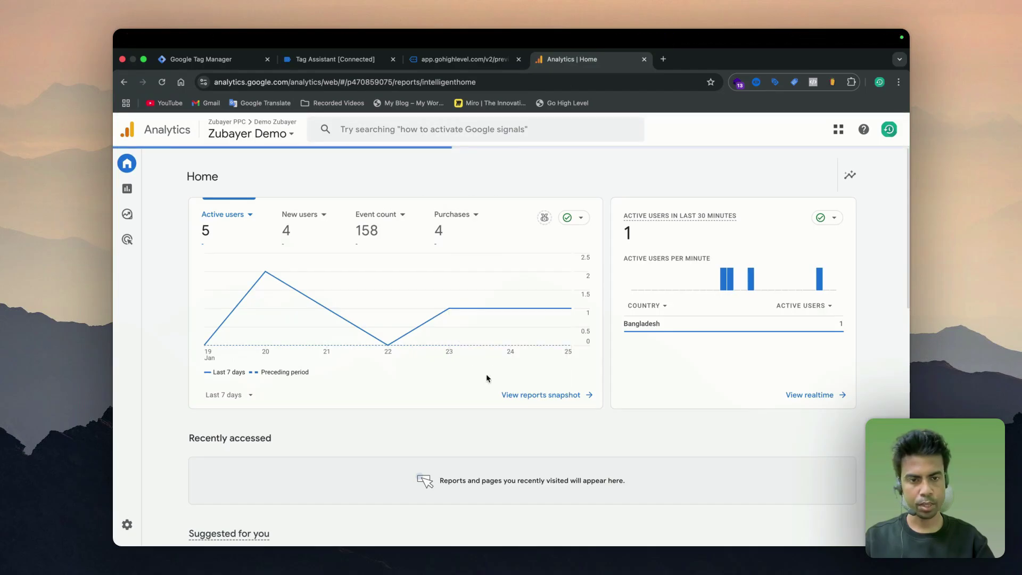
click(127, 525)
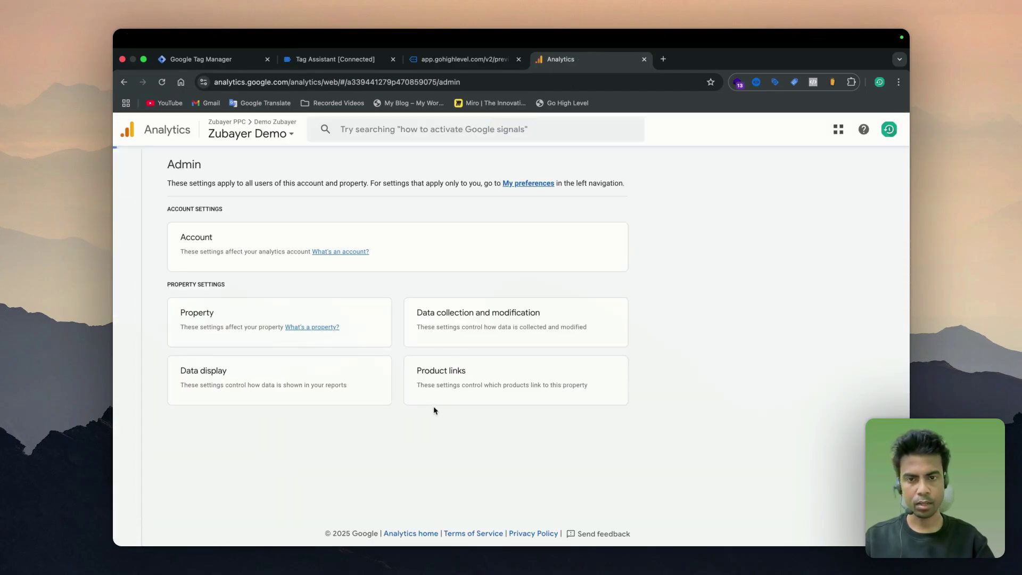
scroll(389, 466, down, 3)
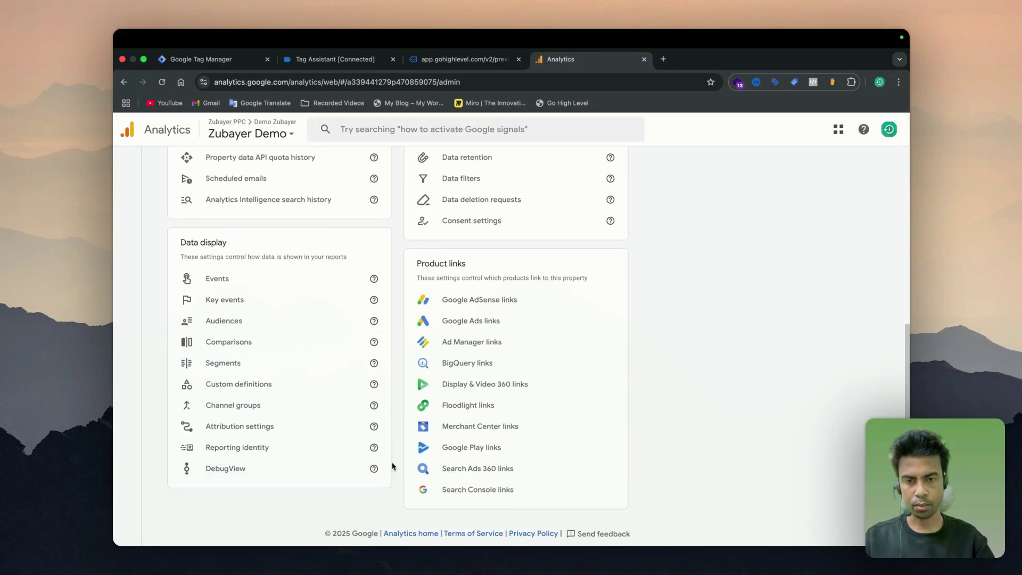
click(221, 469)
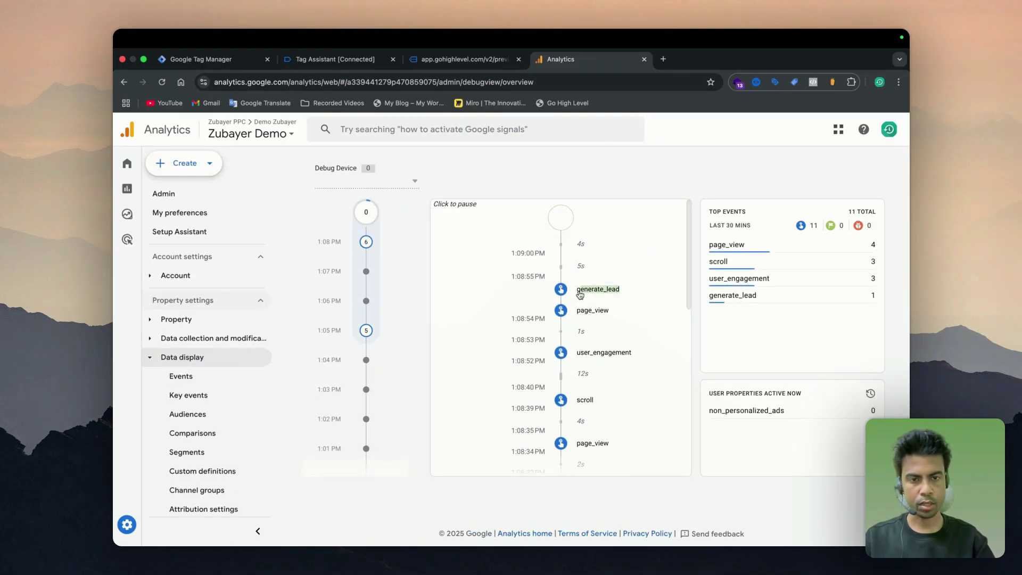
click(558, 245)
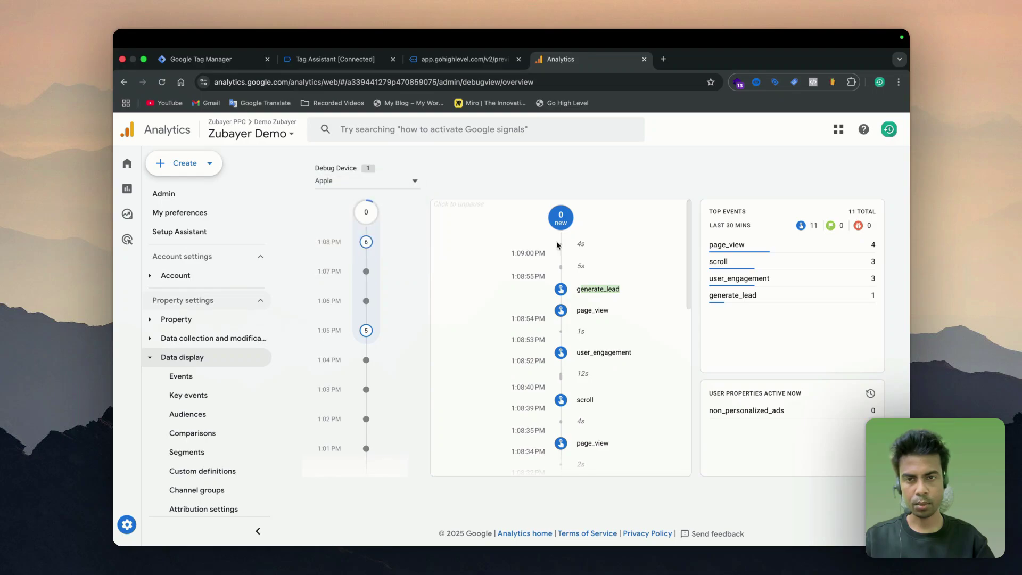
click(641, 290)
click(572, 297)
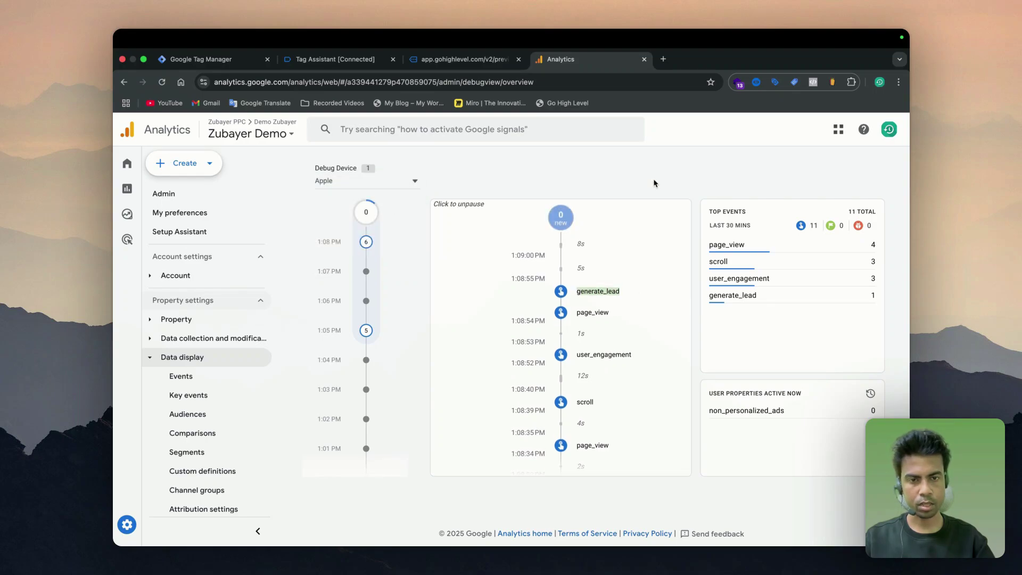